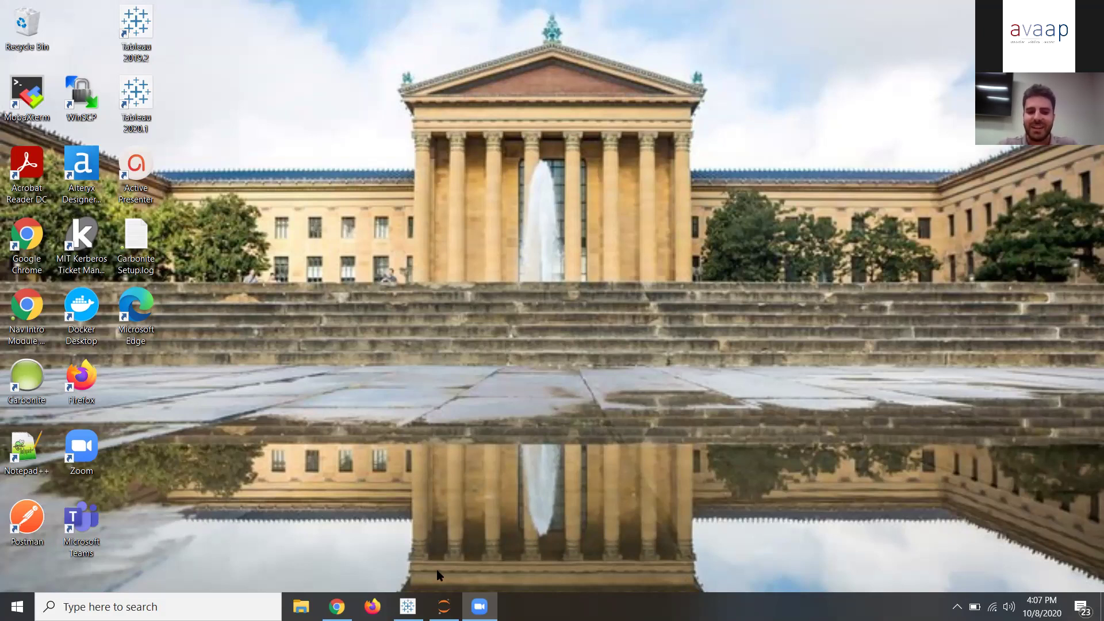
Switch to the Tableau workbook and show the Third-Semester Retention Dashboard in presentation mode
{"action": "left_click", "coordinate": [407, 606]}
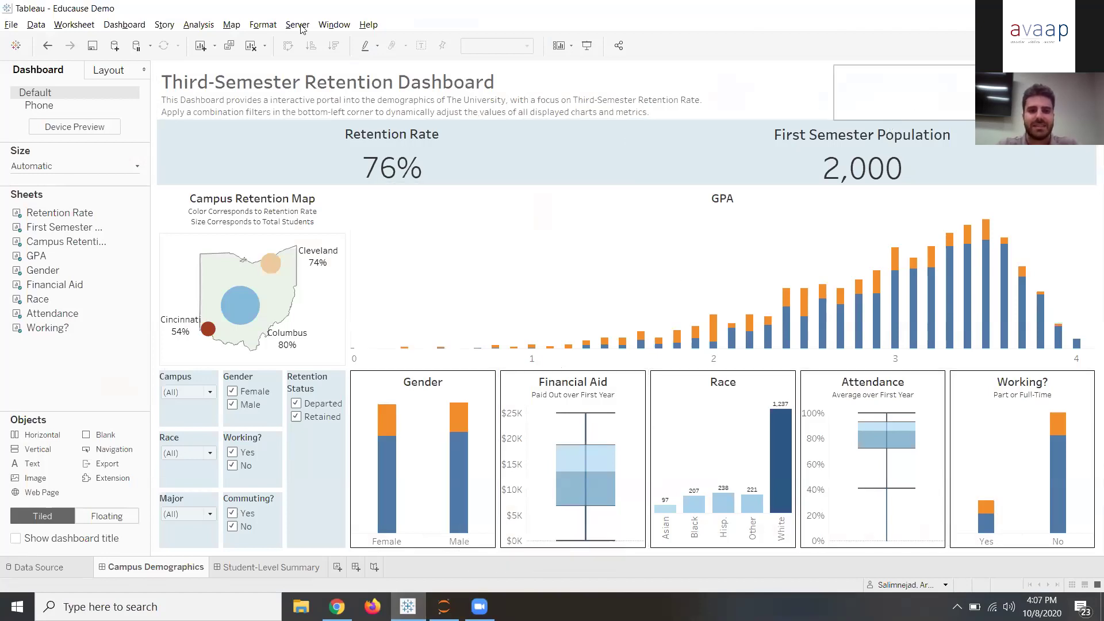
{"action": "left_click", "coordinate": [334, 24]}
{"action": "left_click", "coordinate": [370, 40]}
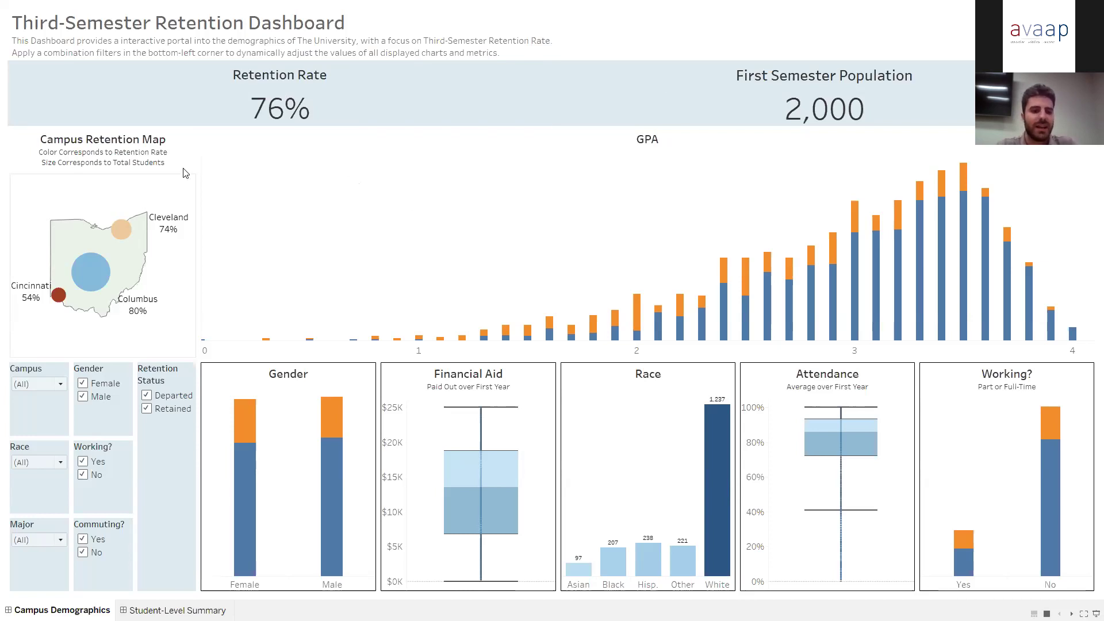
Examine the campus retention map and the Working?, Financial Aid and Attendance charts across all students
{"action": "mouse_move", "coordinate": [180, 180]}
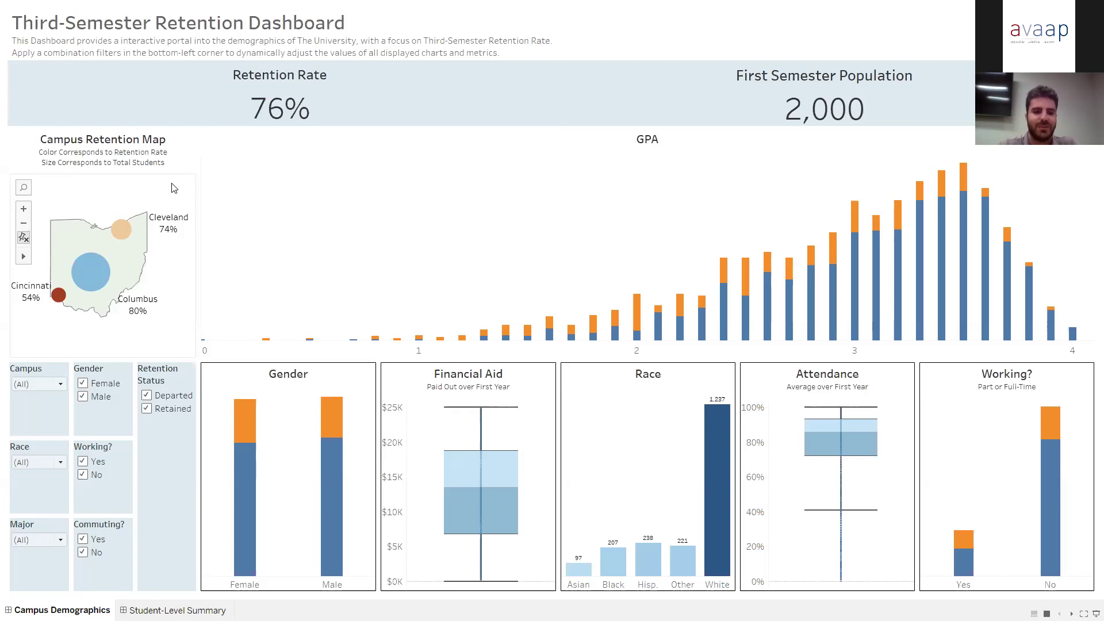
{"action": "mouse_move", "coordinate": [96, 292]}
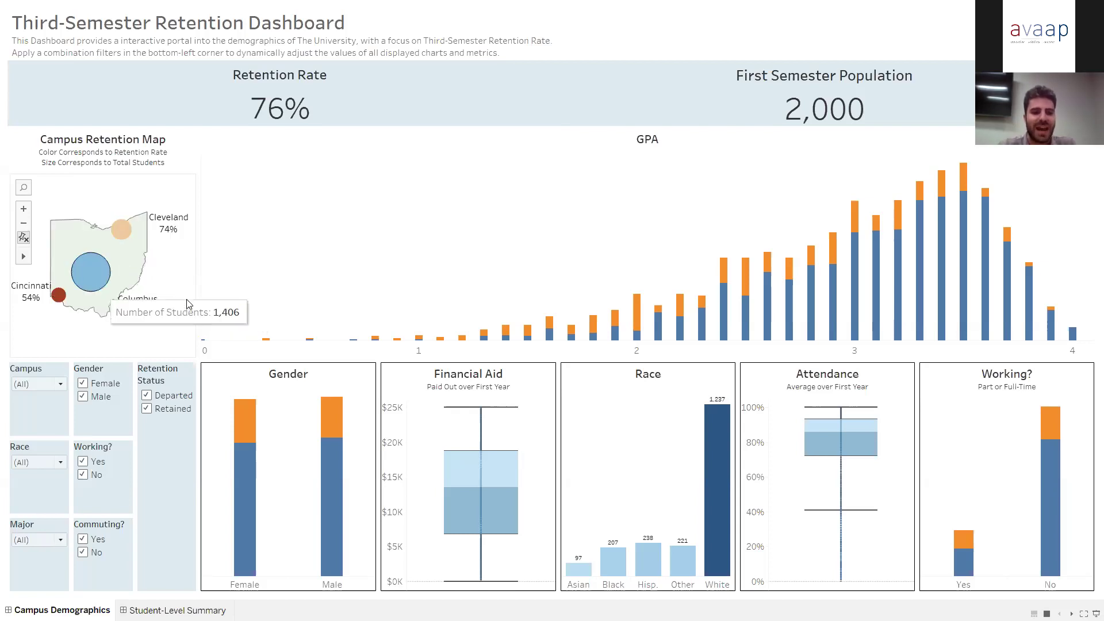
{"action": "mouse_move", "coordinate": [58, 314]}
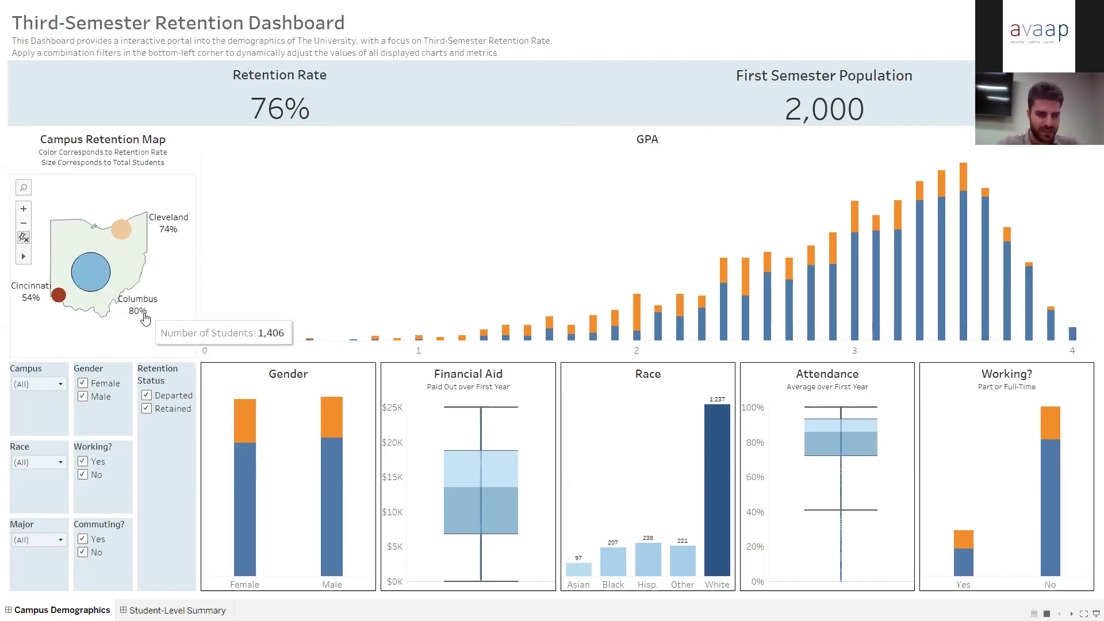
{"action": "mouse_move", "coordinate": [142, 310]}
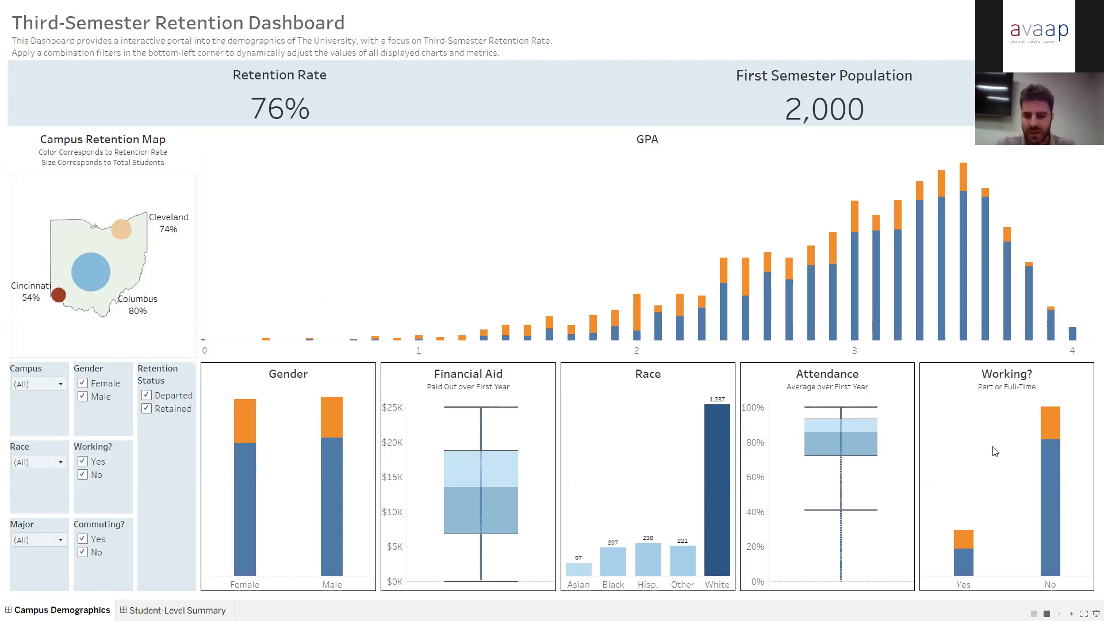
{"action": "mouse_move", "coordinate": [1055, 508]}
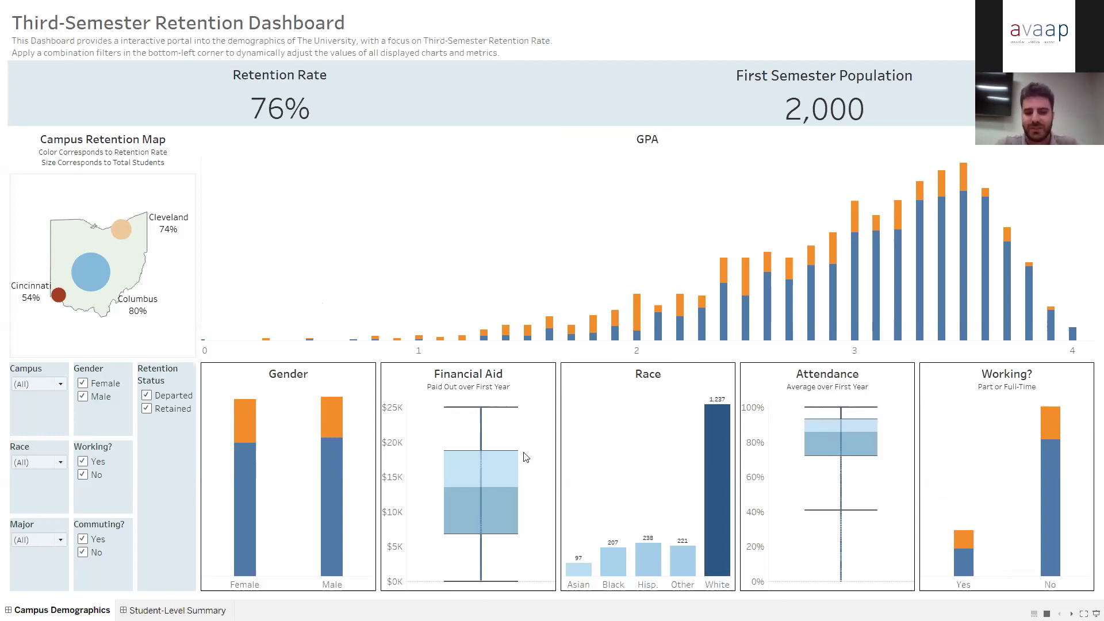
{"action": "mouse_move", "coordinate": [520, 454]}
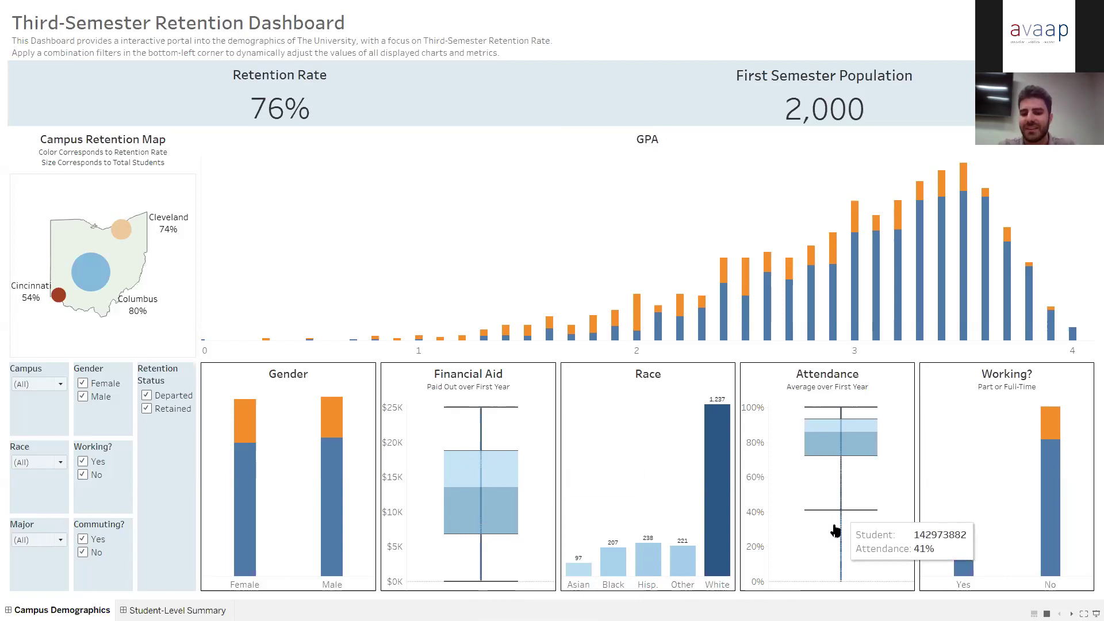
{"action": "mouse_move", "coordinate": [841, 575]}
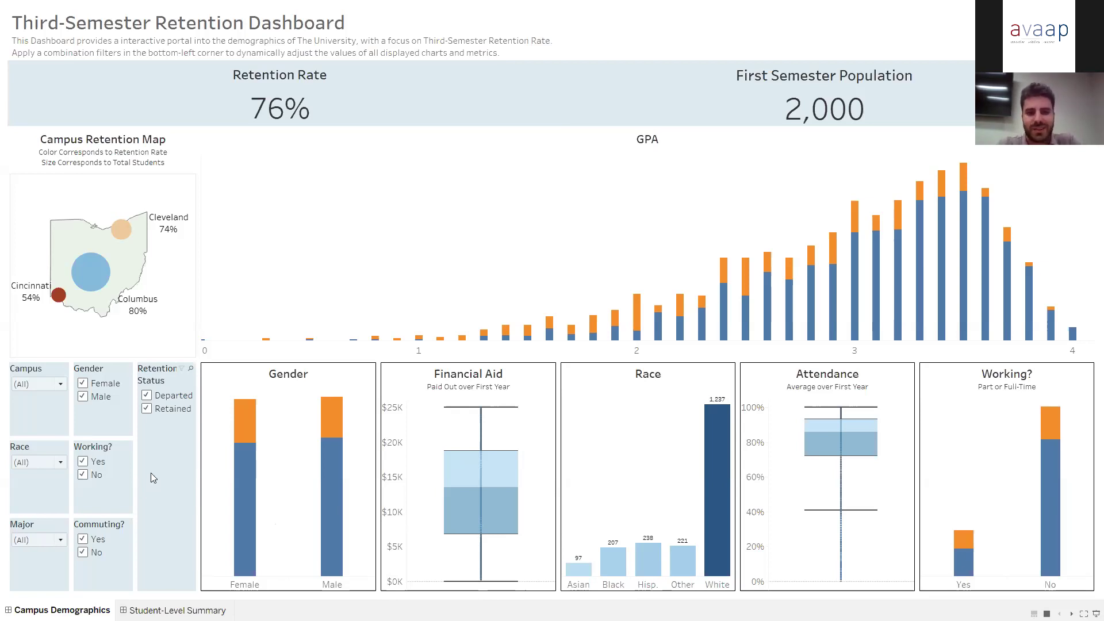
{"action": "mouse_move", "coordinate": [39, 300]}
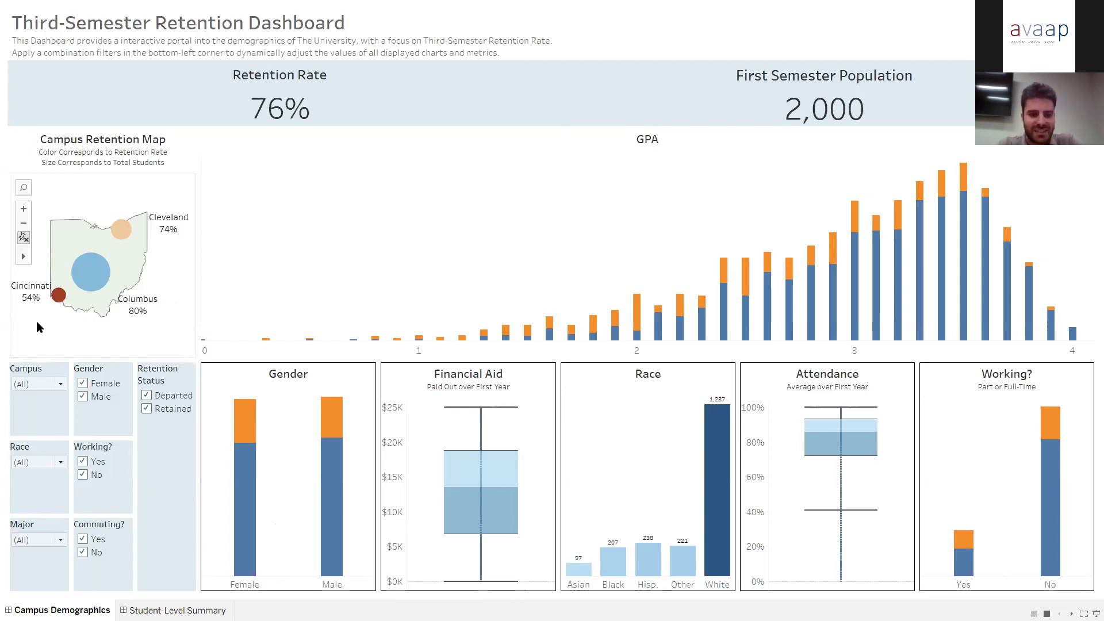
Compare the dashboard for the Cincinnati campus with all campuses, leaving the Campus filter on (All)
{"action": "left_click", "coordinate": [61, 385]}
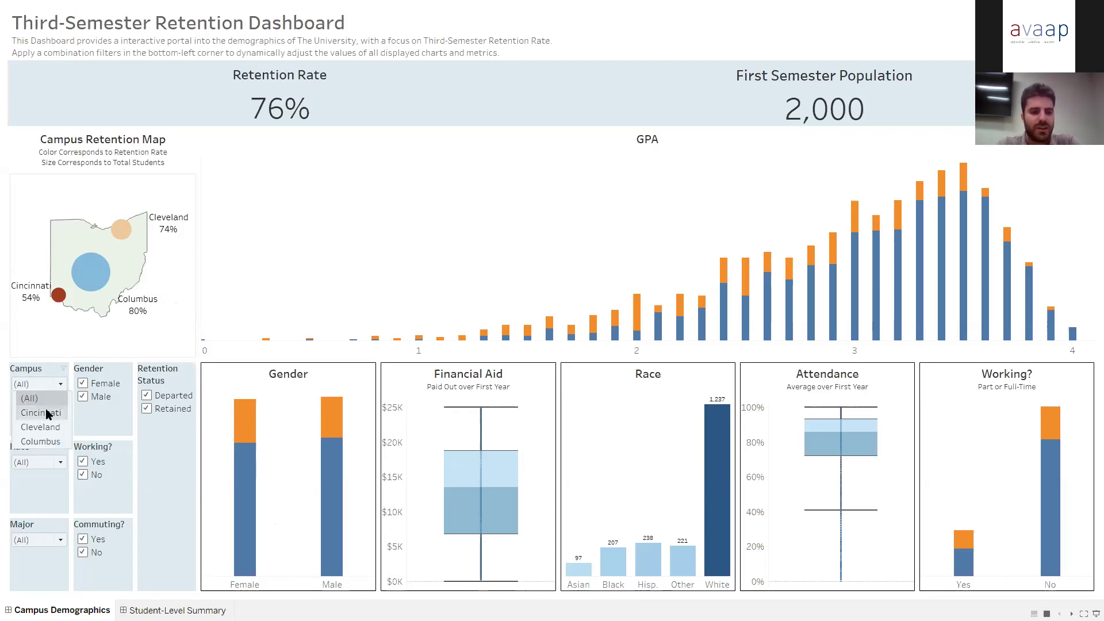
{"action": "left_click", "coordinate": [42, 413]}
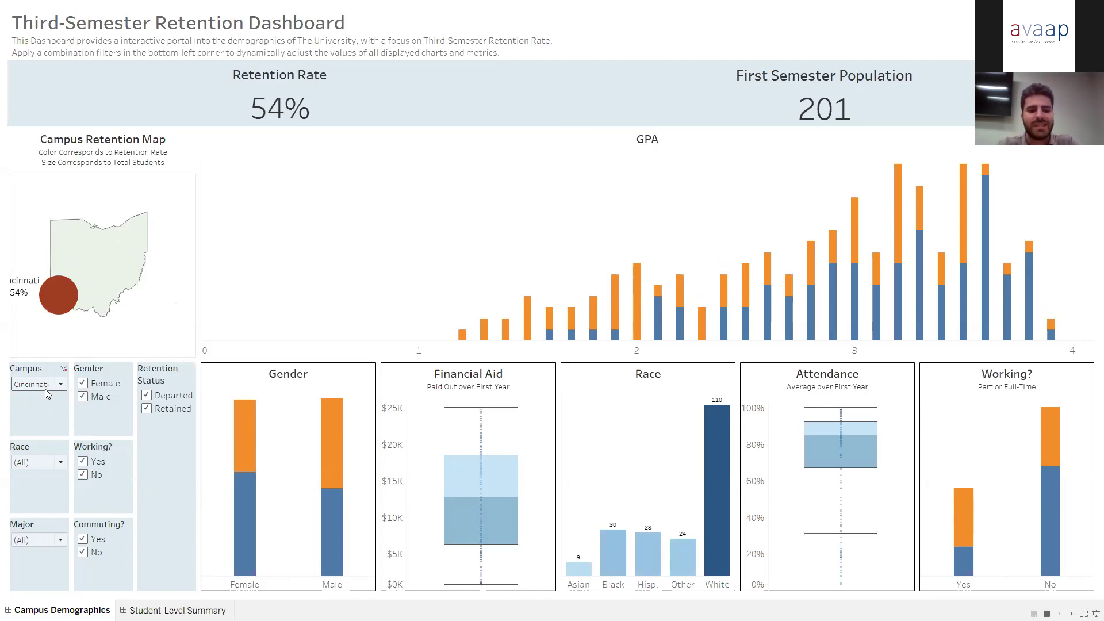
{"action": "left_click", "coordinate": [45, 387]}
{"action": "left_click", "coordinate": [29, 399]}
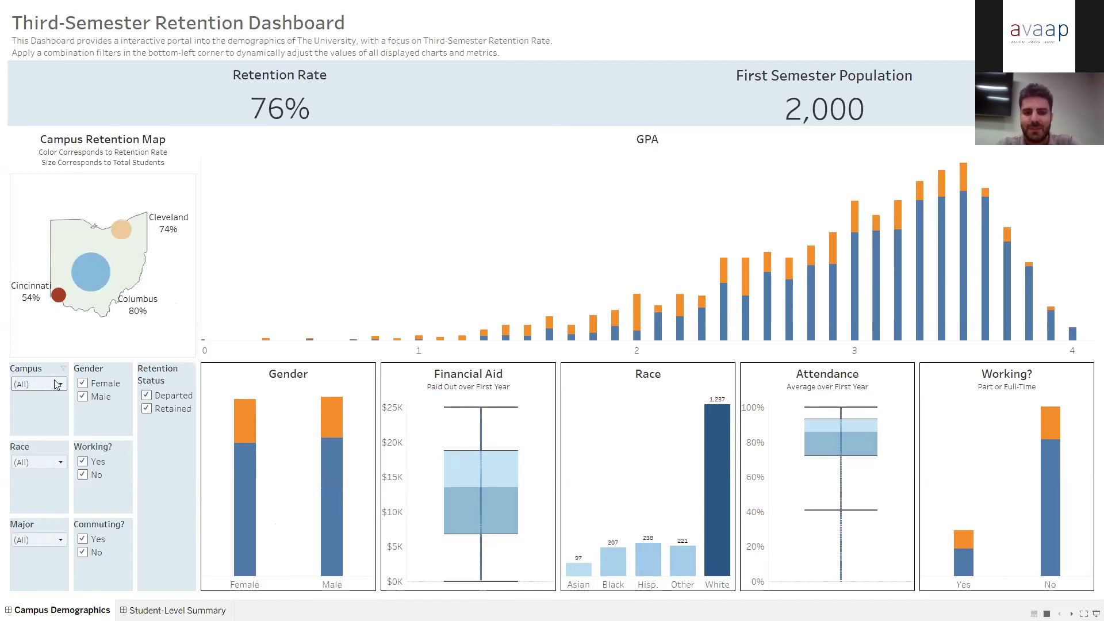
{"action": "left_click", "coordinate": [57, 385]}
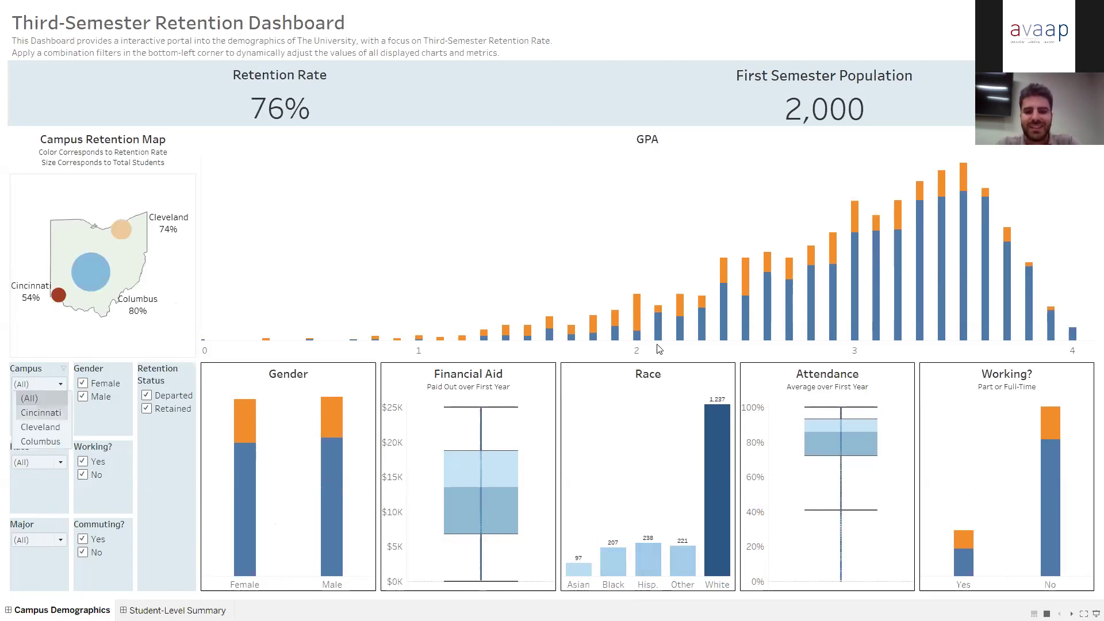
{"action": "left_click", "coordinate": [43, 412]}
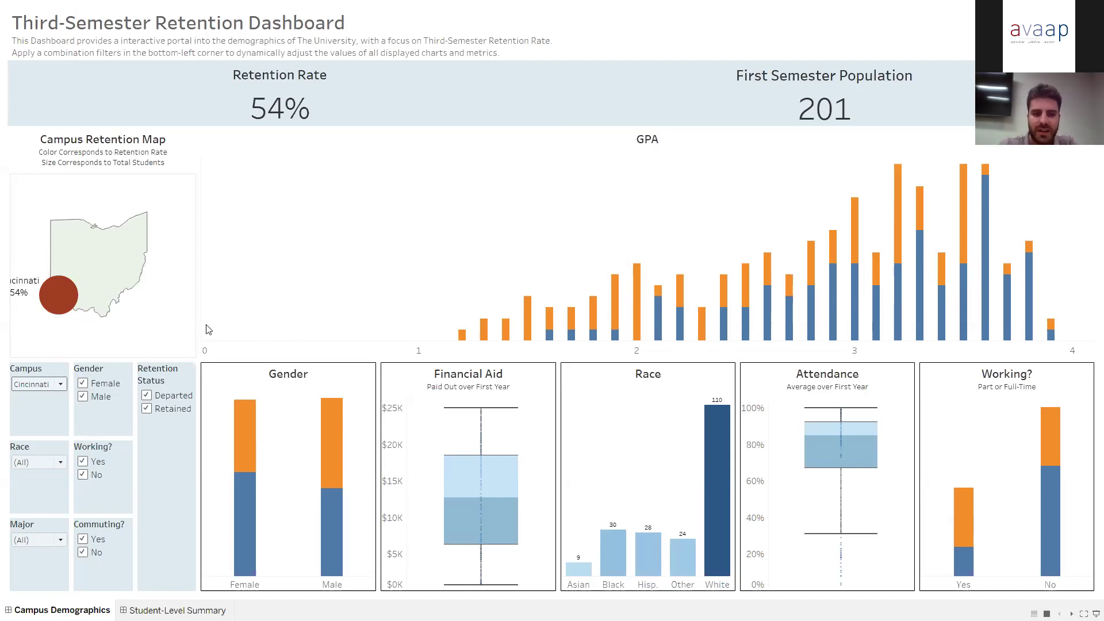
{"action": "left_click", "coordinate": [51, 384]}
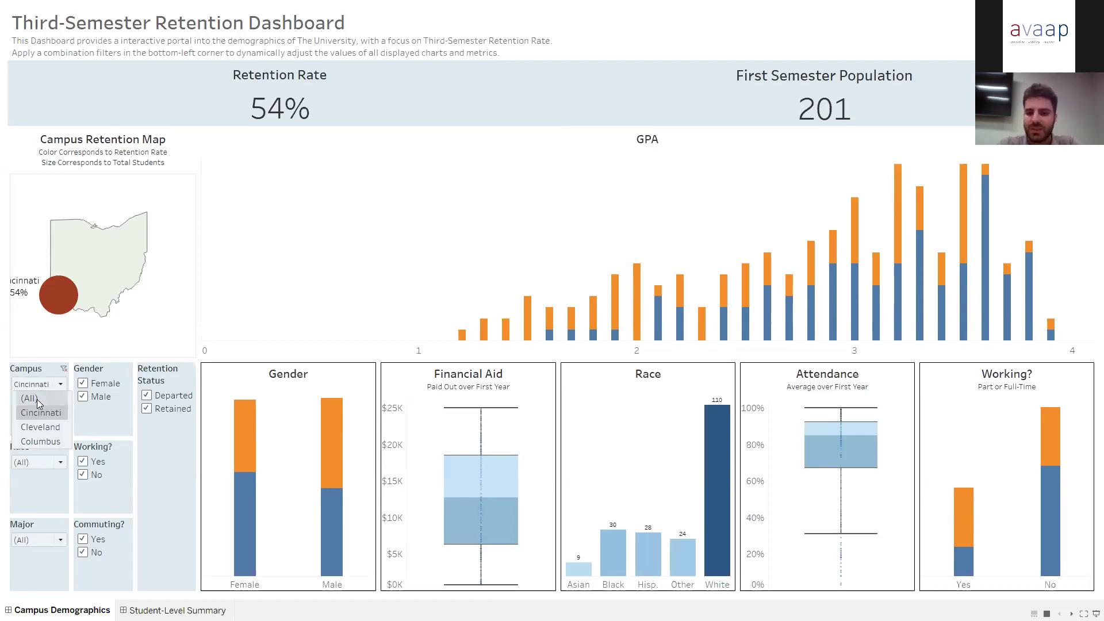
{"action": "left_click", "coordinate": [37, 399]}
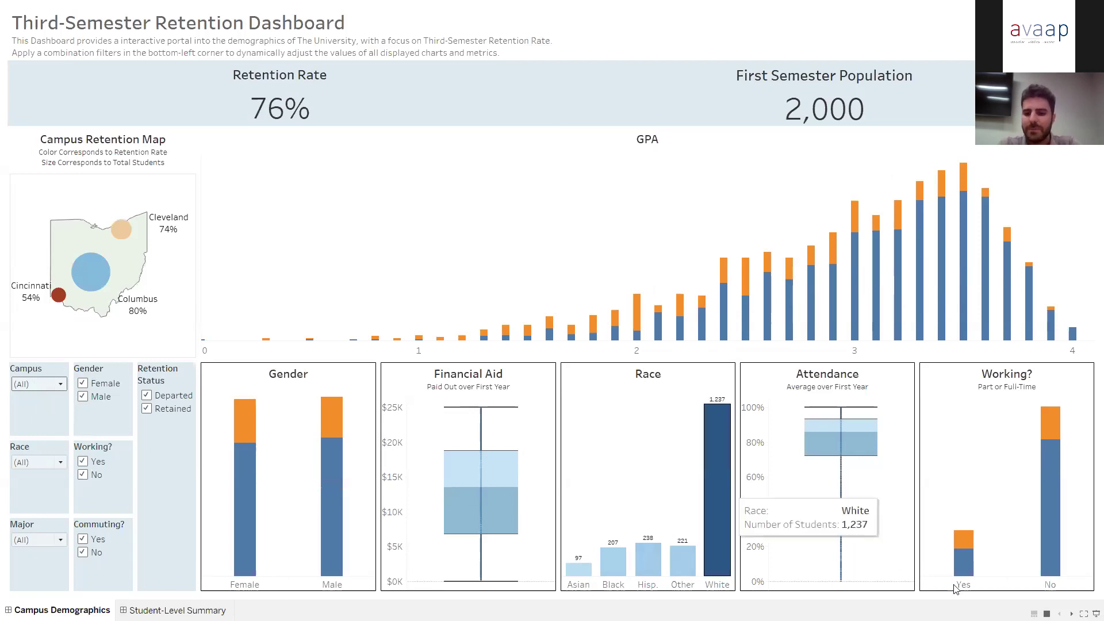
Compare the Working? chart for all campuses with the one for Cincinnati, and reset the Campus filter to (All)
{"action": "mouse_move", "coordinate": [975, 572]}
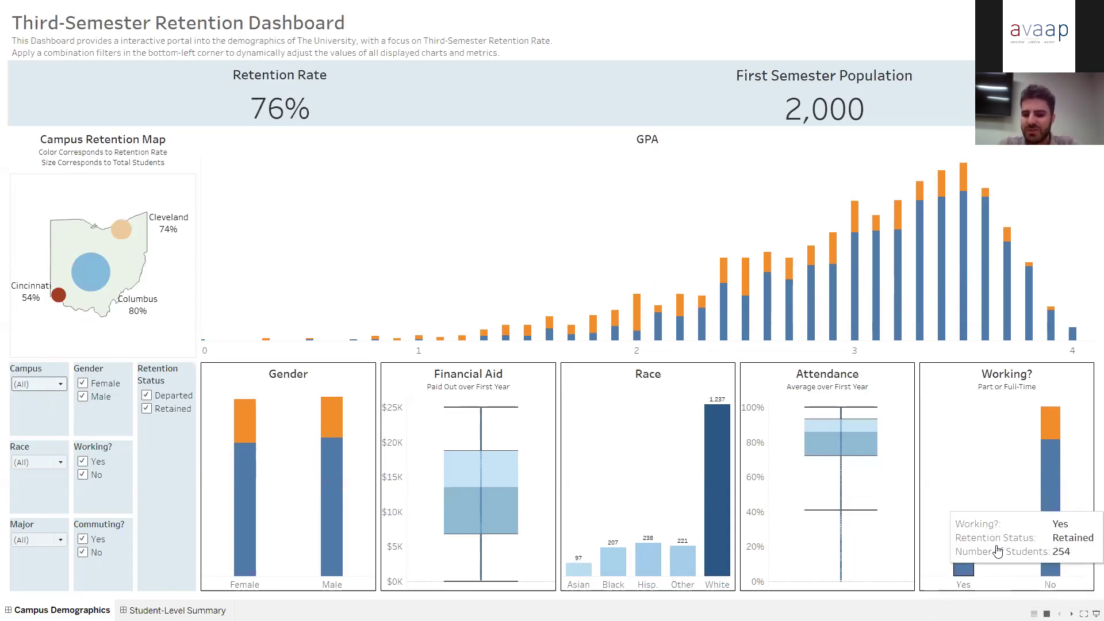
{"action": "mouse_move", "coordinate": [1015, 461]}
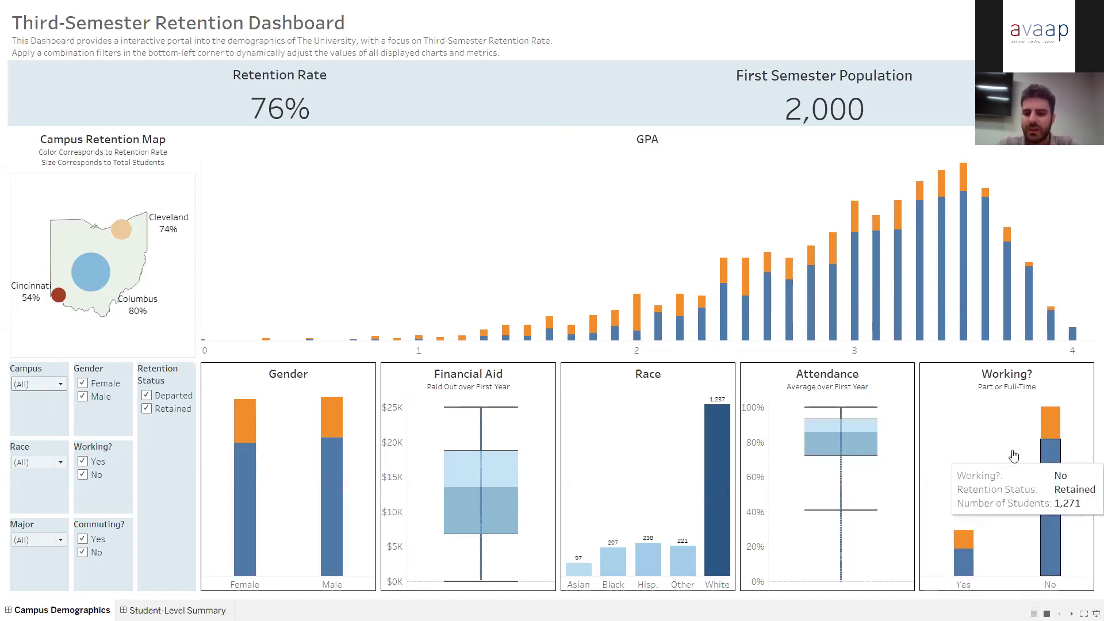
{"action": "left_click", "coordinate": [38, 382]}
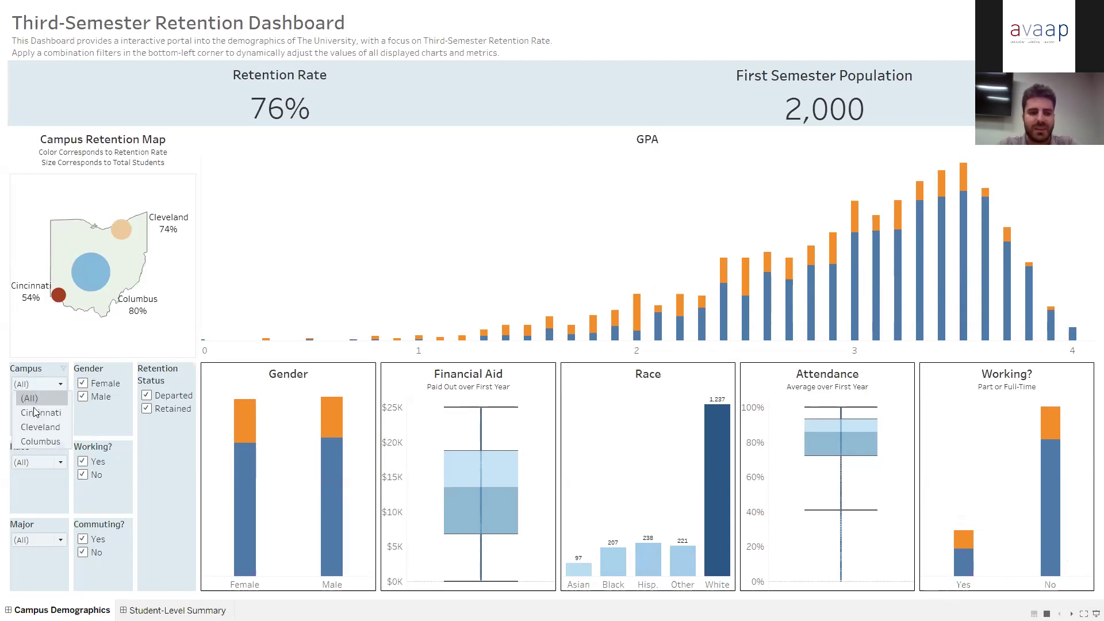
{"action": "left_click", "coordinate": [35, 411]}
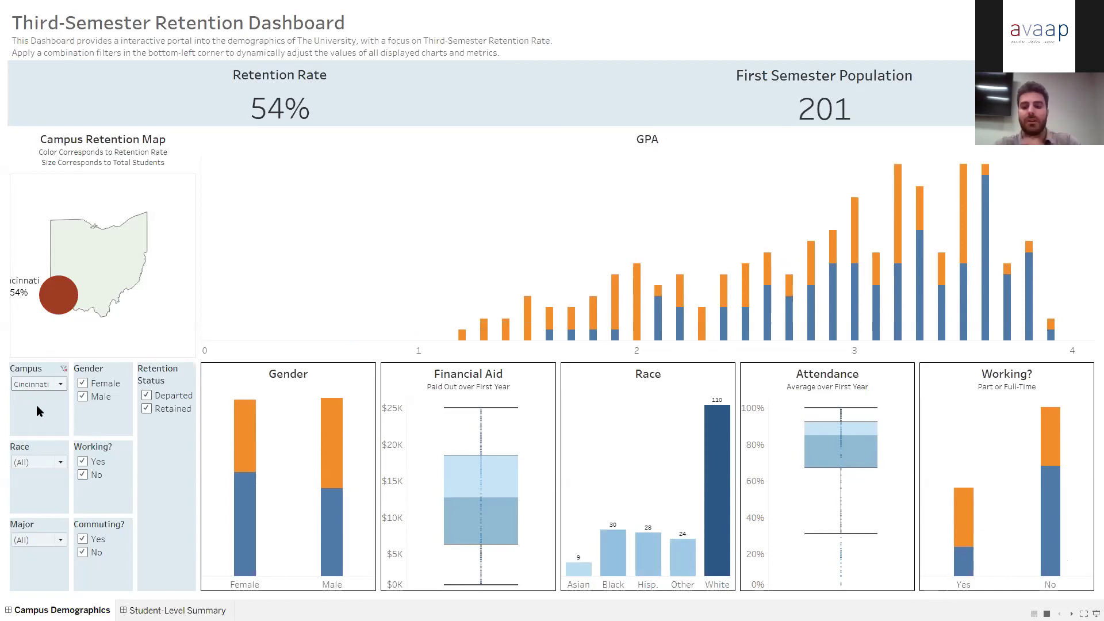
{"action": "mouse_move", "coordinate": [981, 510]}
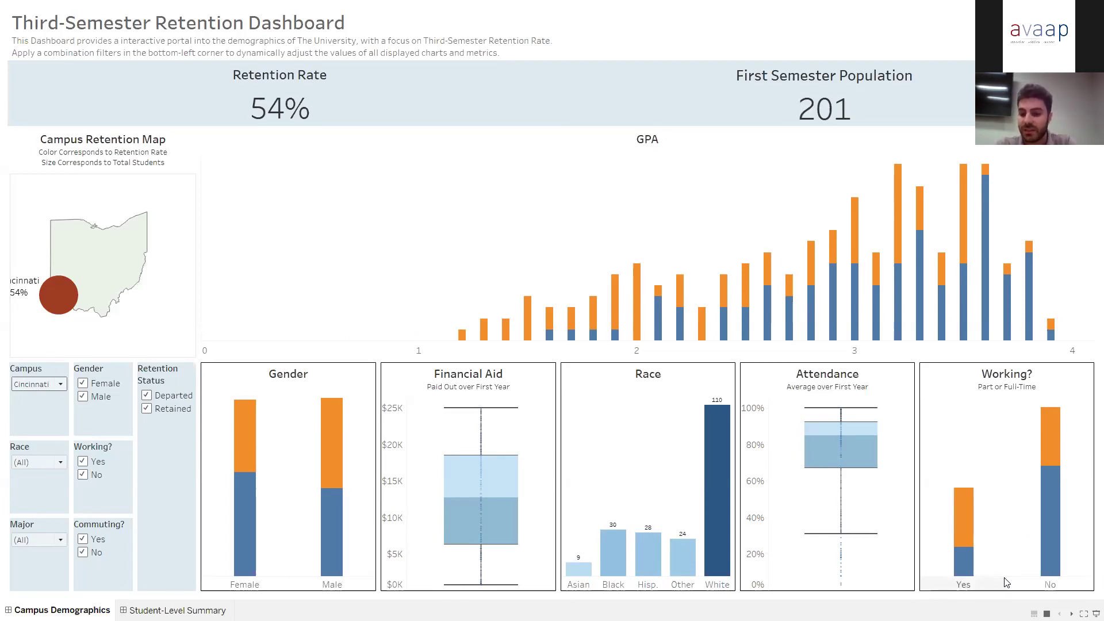
{"action": "left_click", "coordinate": [34, 387]}
{"action": "left_click", "coordinate": [29, 398]}
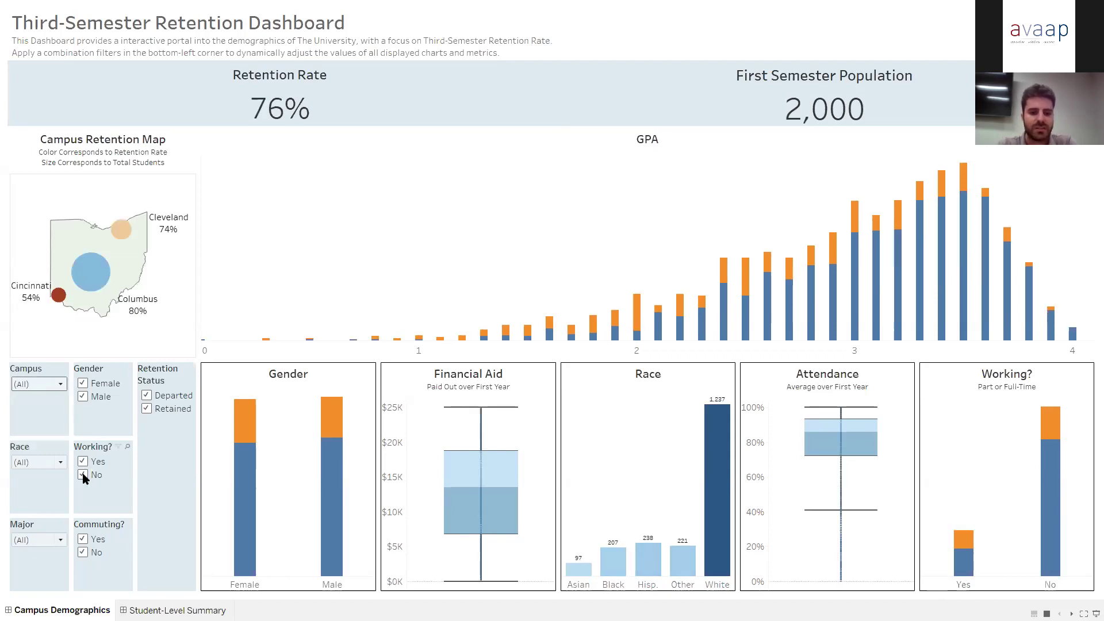
Limit the dashboard to working students to check their average retention rate, and include non-working students again
{"action": "left_click", "coordinate": [83, 476]}
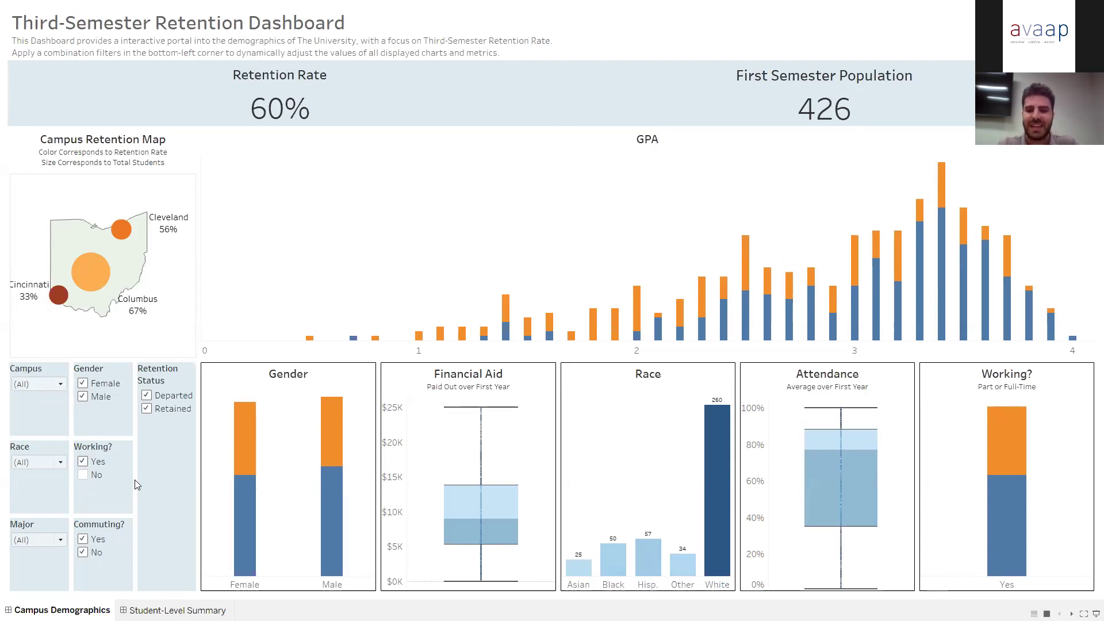
{"action": "left_click", "coordinate": [83, 475]}
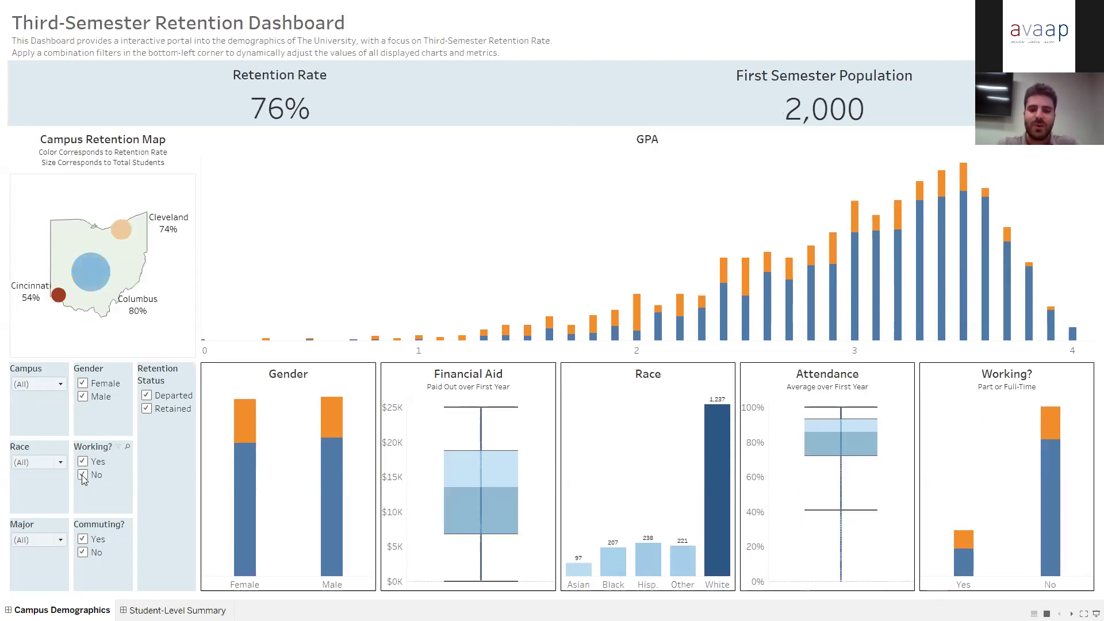
{"action": "left_click", "coordinate": [82, 475]}
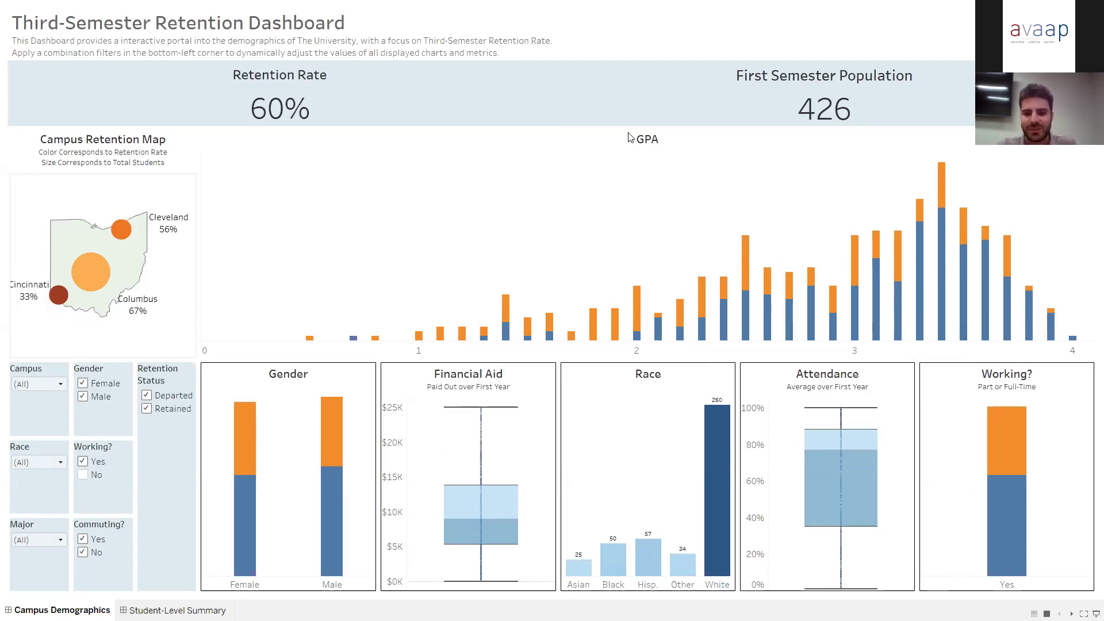
{"action": "mouse_move", "coordinate": [276, 116]}
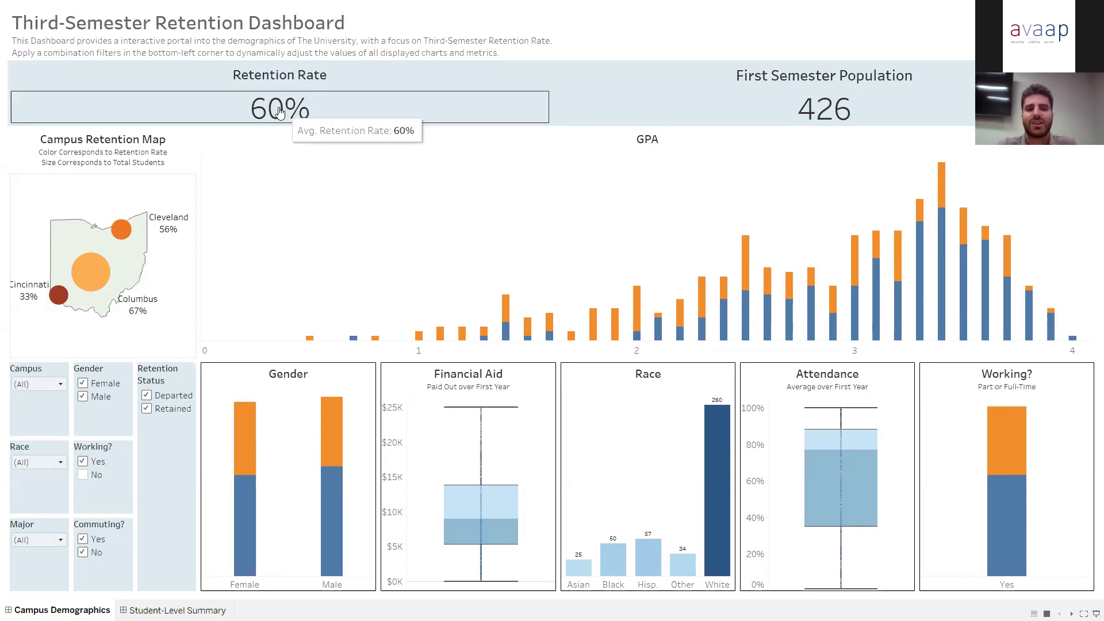
{"action": "left_click", "coordinate": [84, 477]}
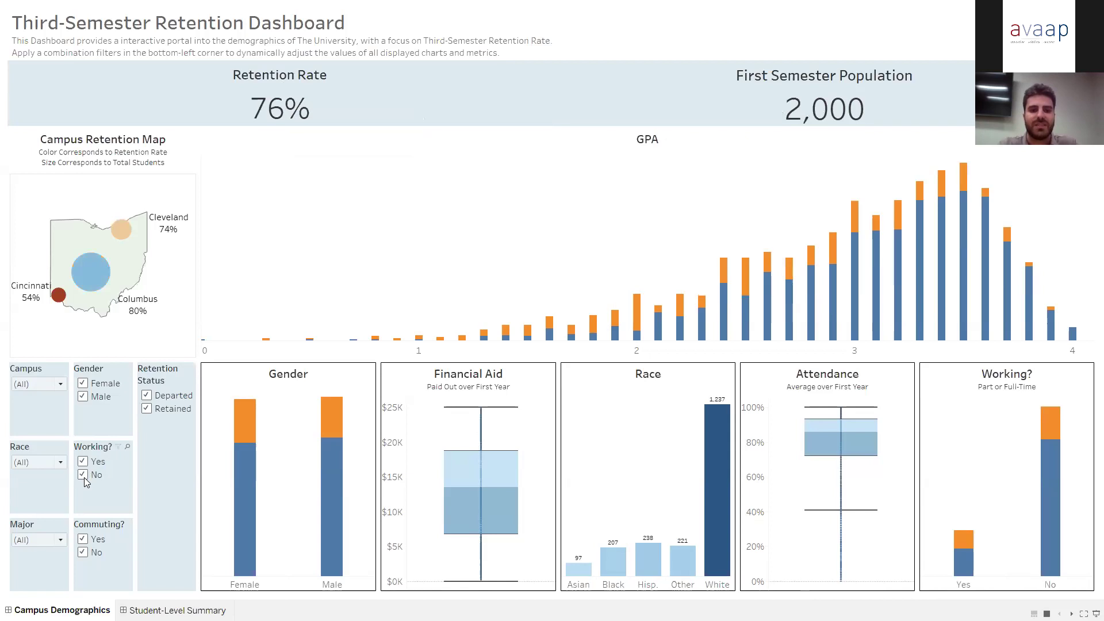
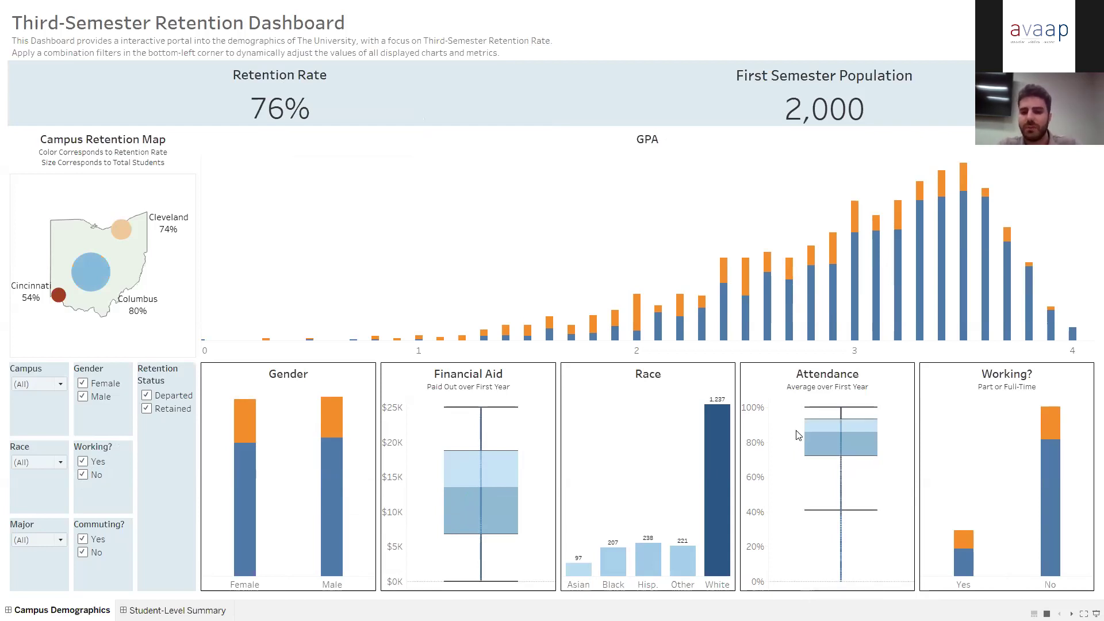
Compare the Attendance and Financial Aid box plots for all students and working students only, ending with both Working? values included
{"action": "mouse_move", "coordinate": [802, 438]}
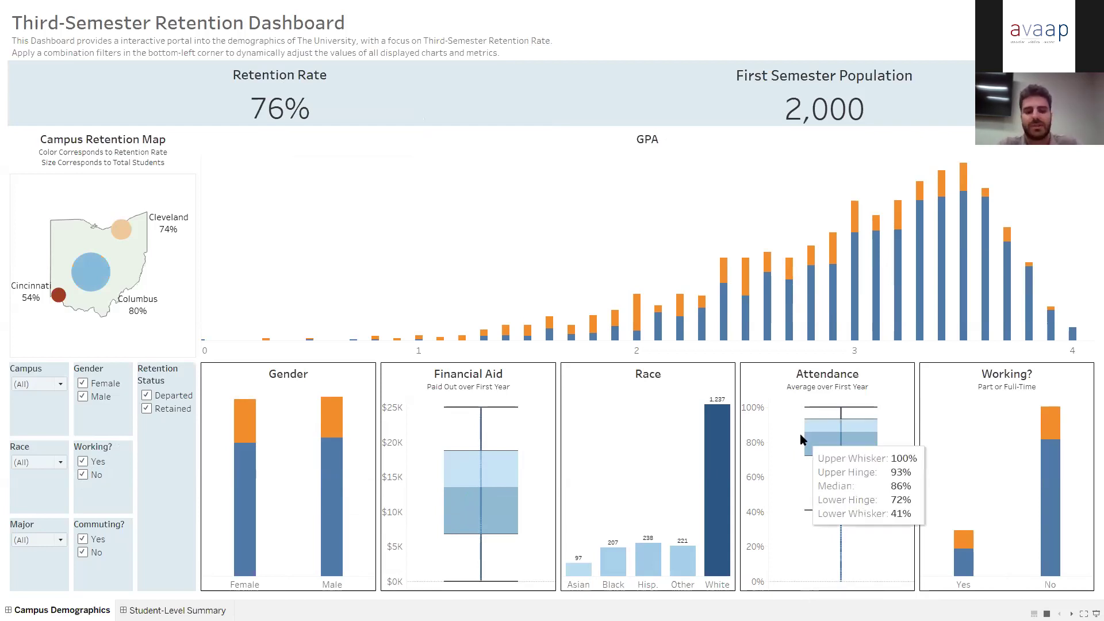
{"action": "left_click", "coordinate": [82, 475]}
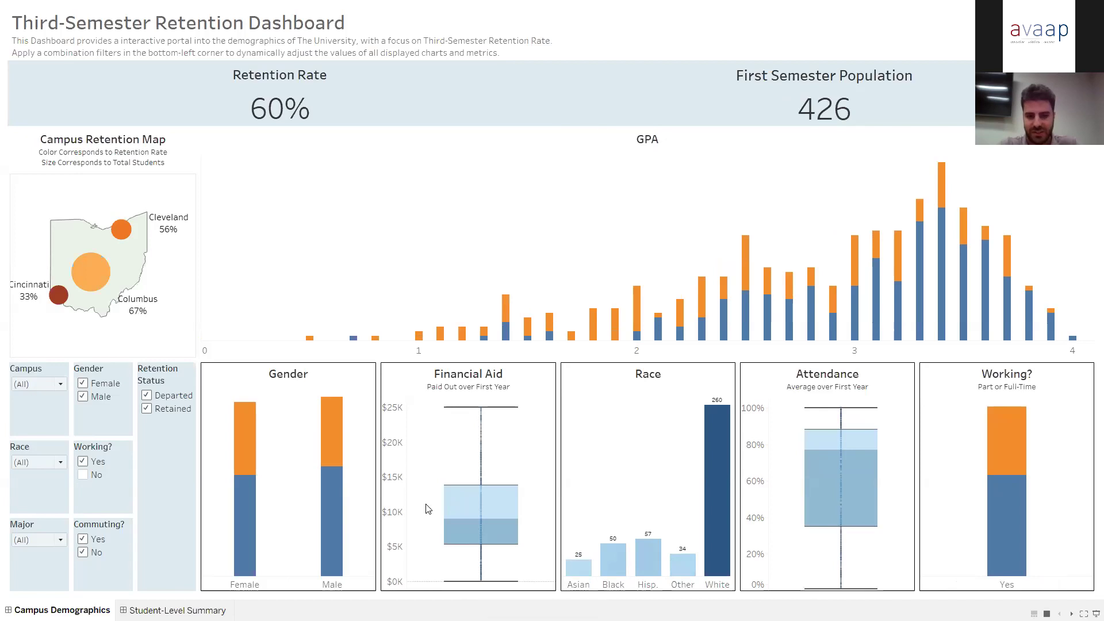
{"action": "mouse_move", "coordinate": [443, 521]}
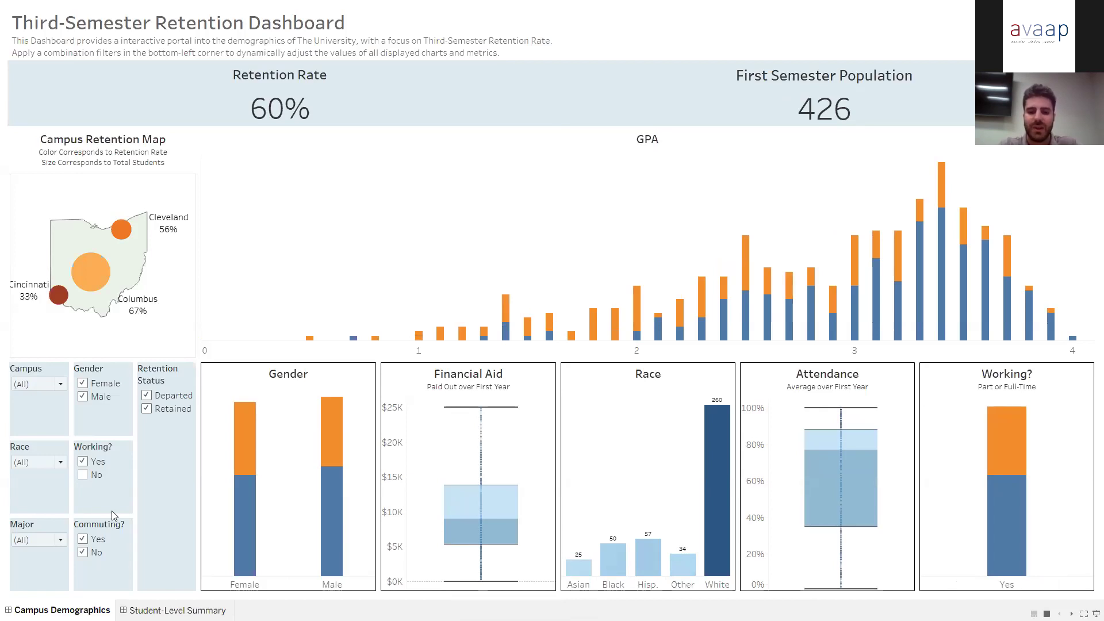
{"action": "left_click", "coordinate": [83, 476]}
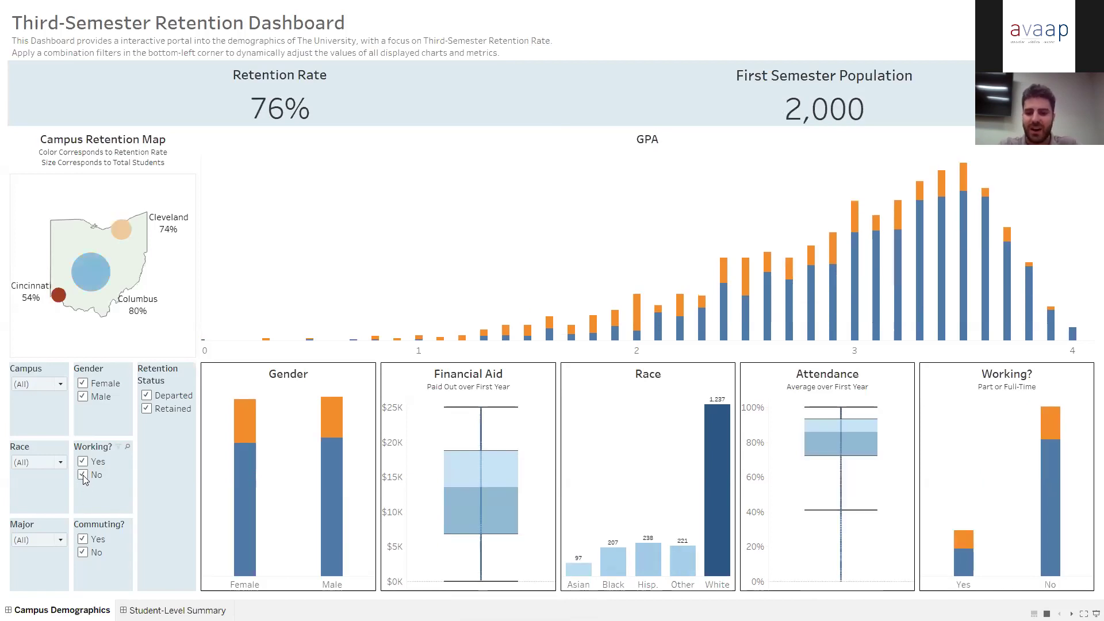
{"action": "left_click", "coordinate": [83, 475]}
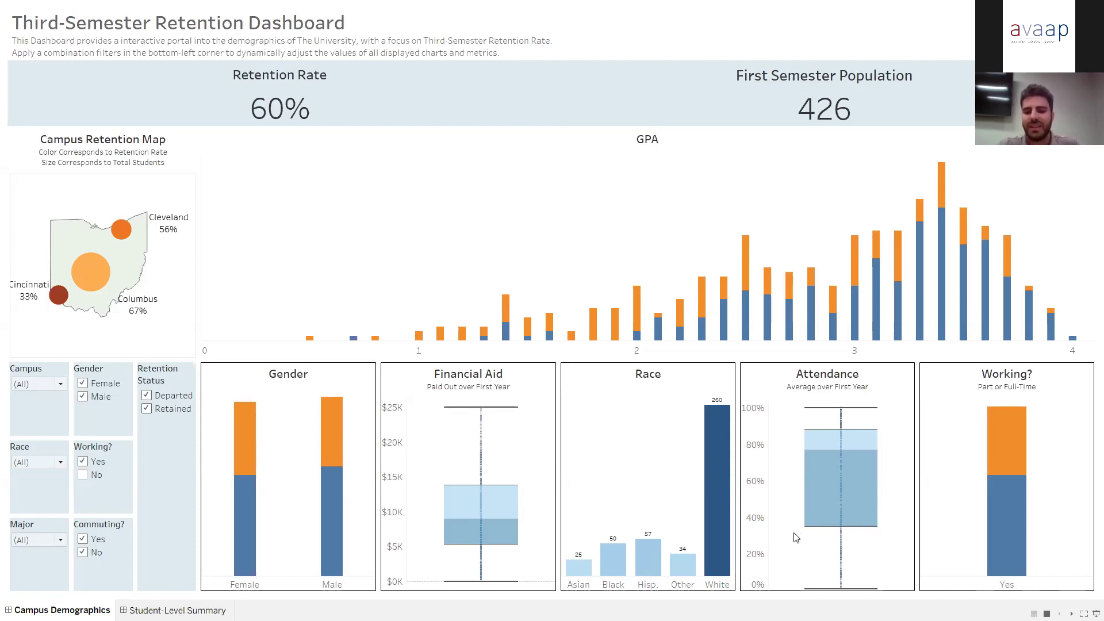
{"action": "left_click", "coordinate": [81, 475]}
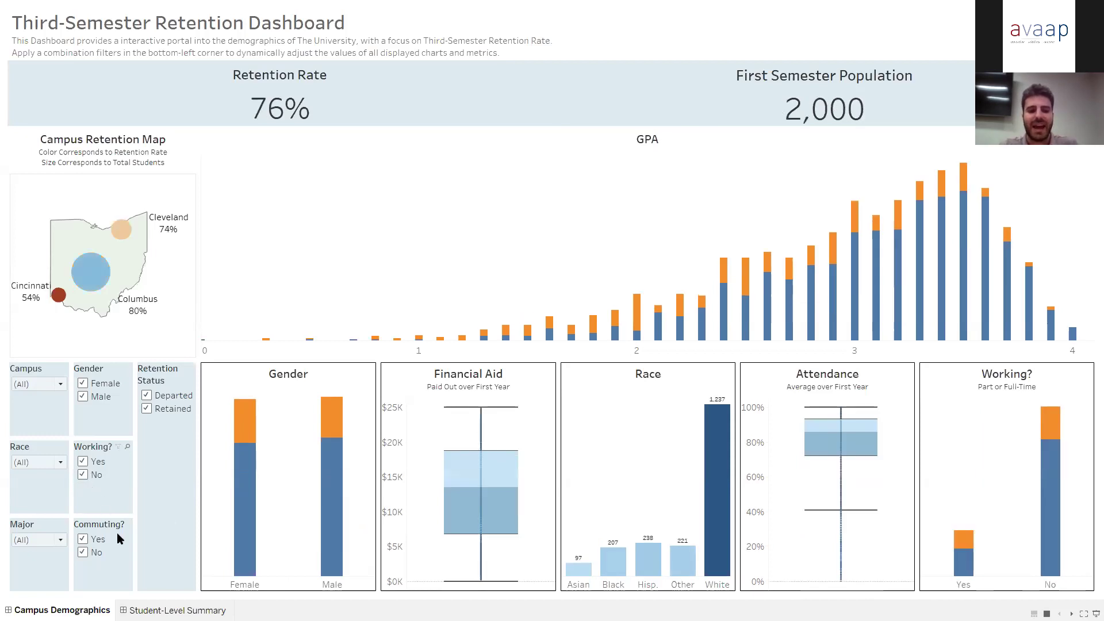
Limit the dashboard to departed students by excluding Retained from Retention Status, and open the Student-Level Summary
{"action": "mouse_move", "coordinate": [175, 610]}
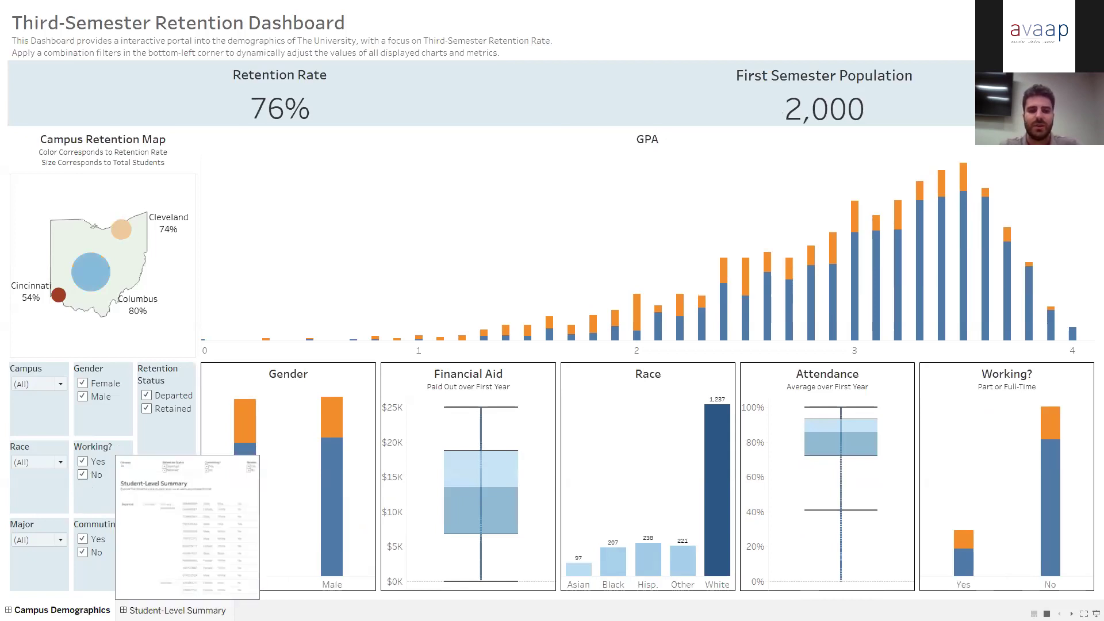
{"action": "left_click", "coordinate": [146, 409]}
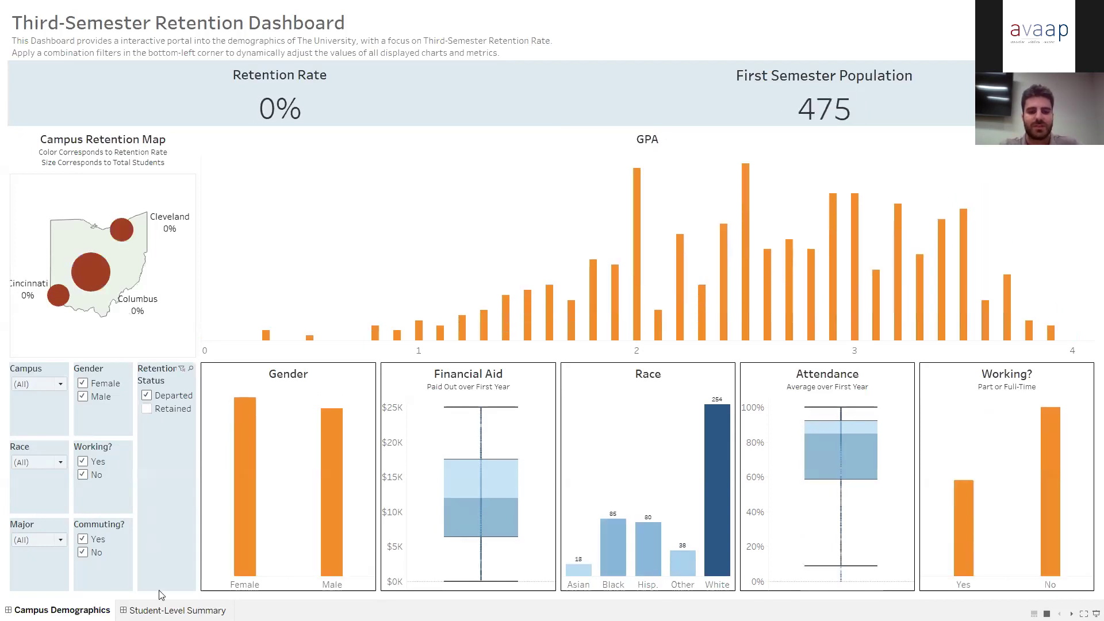
{"action": "mouse_move", "coordinate": [172, 610]}
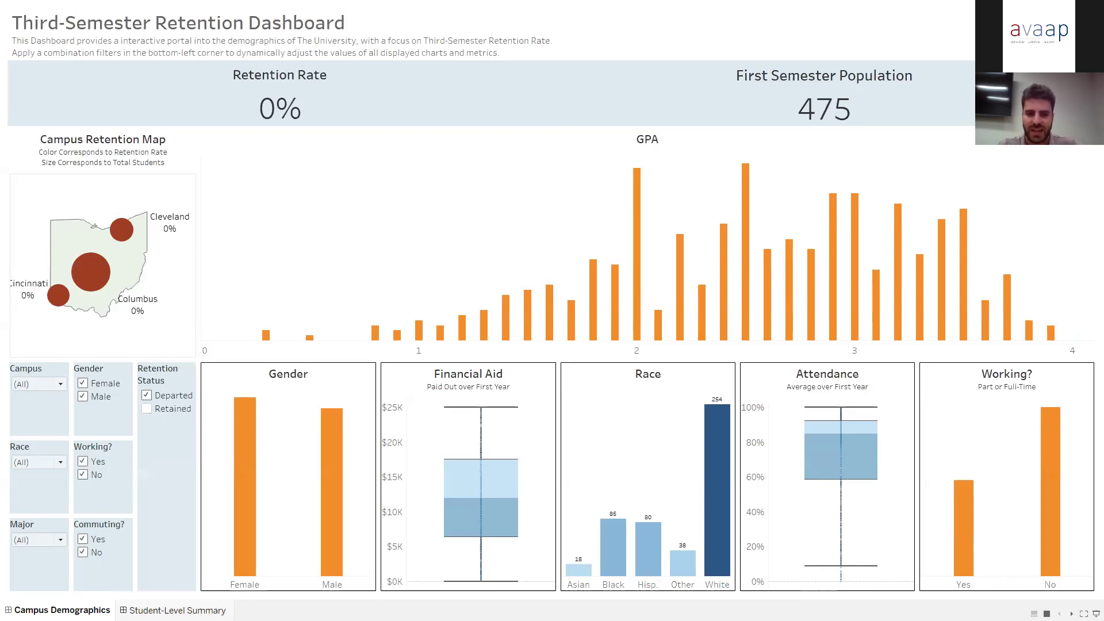
{"action": "left_click", "coordinate": [173, 610]}
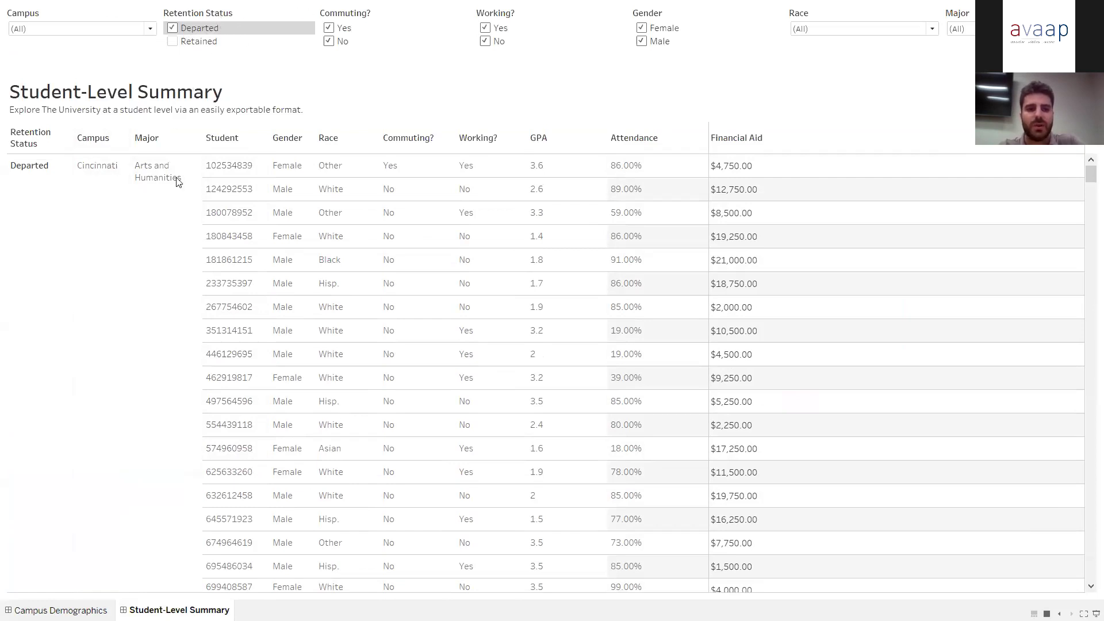
Examine the Cincinnati Business students' individual records, including working status, GPA, attendance and financial aid
{"action": "scroll", "coordinate": [184, 335], "scroll_direction": "down", "scroll_amount": 2}
{"action": "scroll", "coordinate": [184, 335], "scroll_direction": "down", "scroll_amount": 4}
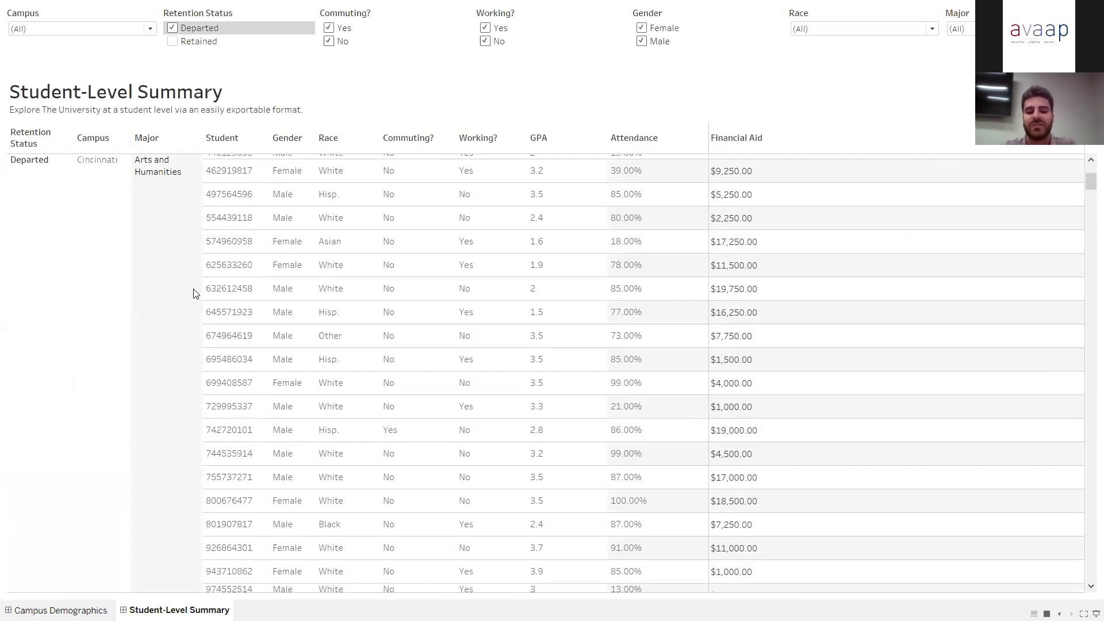
{"action": "scroll", "coordinate": [192, 304], "scroll_direction": "down", "scroll_amount": 2}
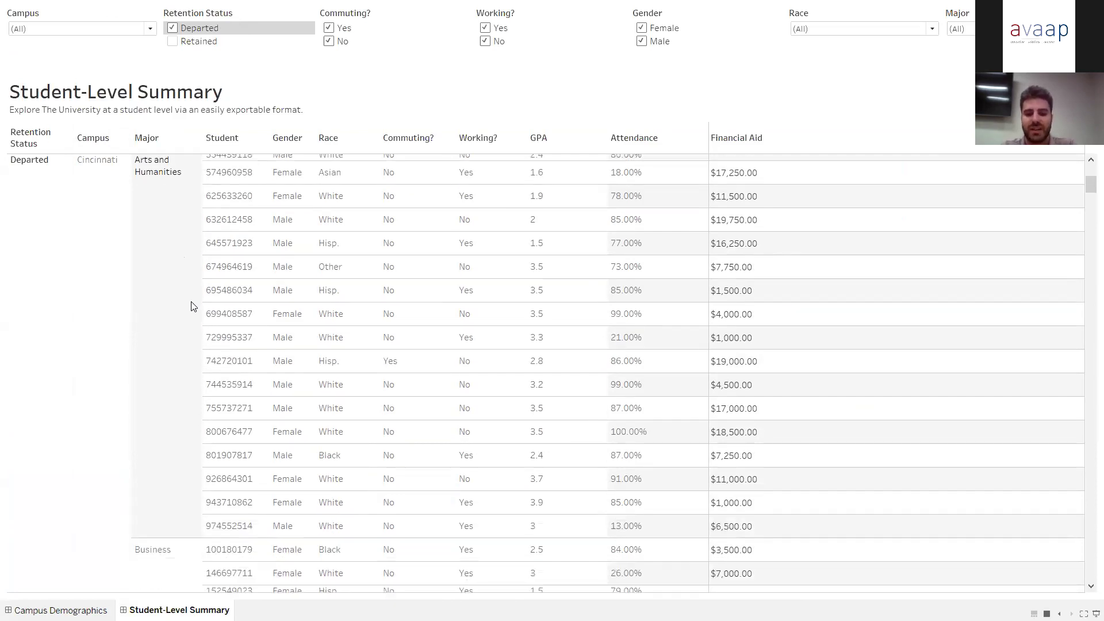
{"action": "scroll", "coordinate": [193, 306], "scroll_direction": "down", "scroll_amount": 1}
{"action": "scroll", "coordinate": [192, 306], "scroll_direction": "down", "scroll_amount": 10}
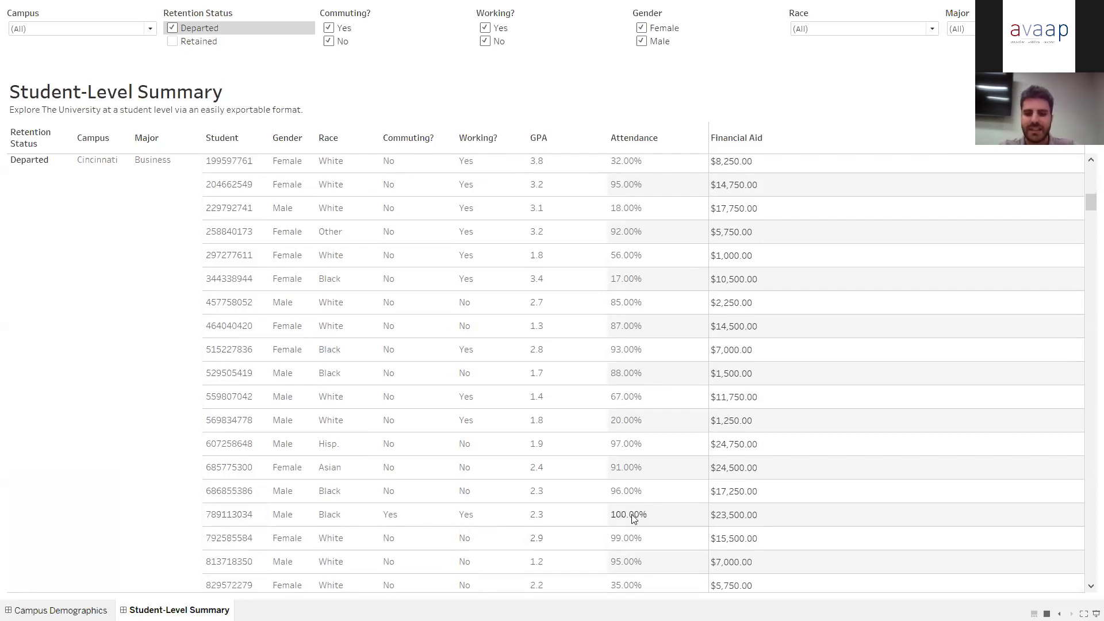
{"action": "mouse_move", "coordinate": [768, 521]}
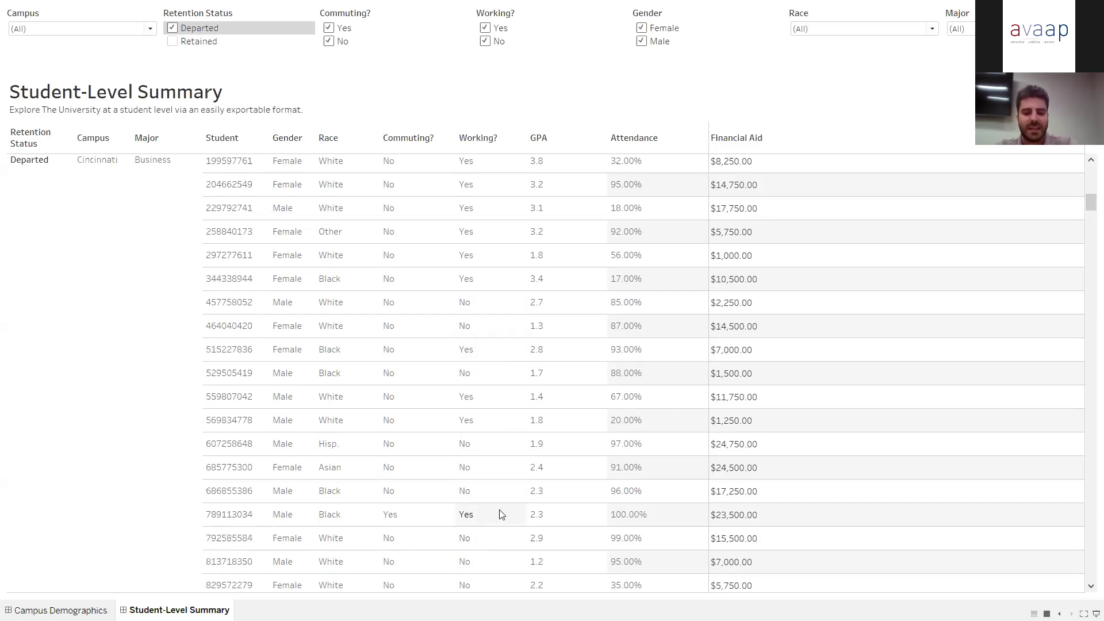
Leave presentation mode and switch to the Random Forest and Logistic Regression notebook in Chrome
{"action": "key", "text": "Escape"}
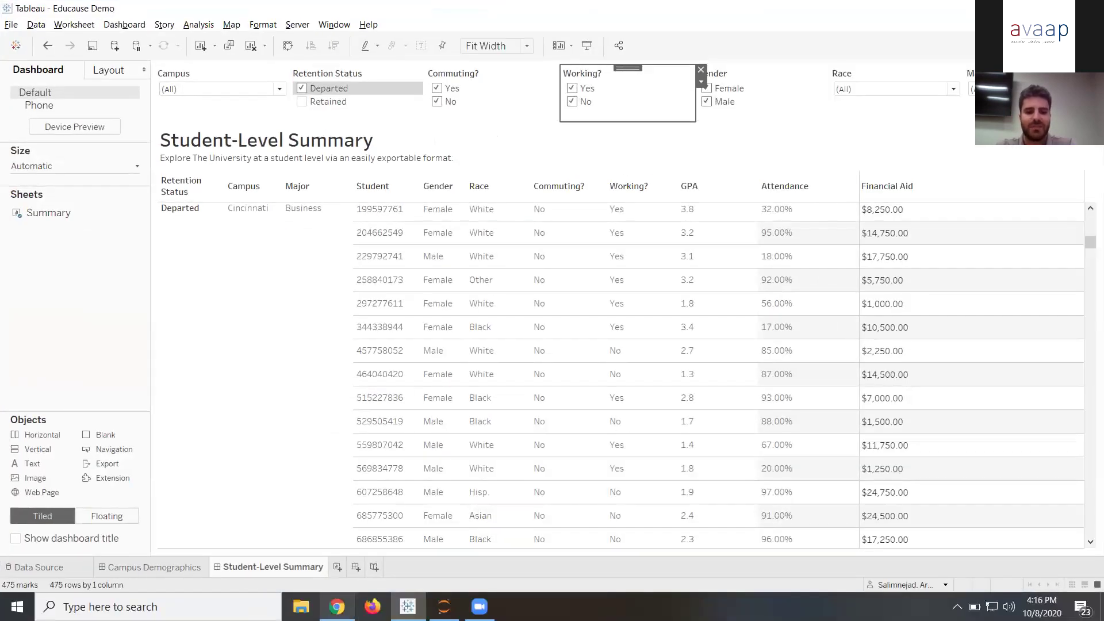
{"action": "mouse_move", "coordinate": [337, 606]}
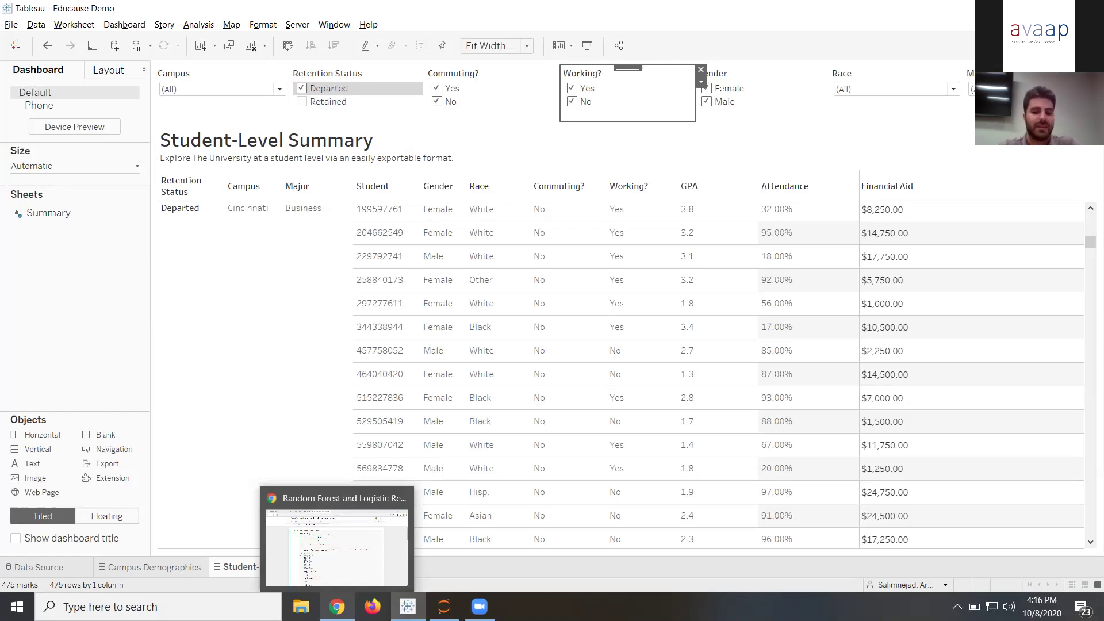
{"action": "left_click", "coordinate": [337, 546]}
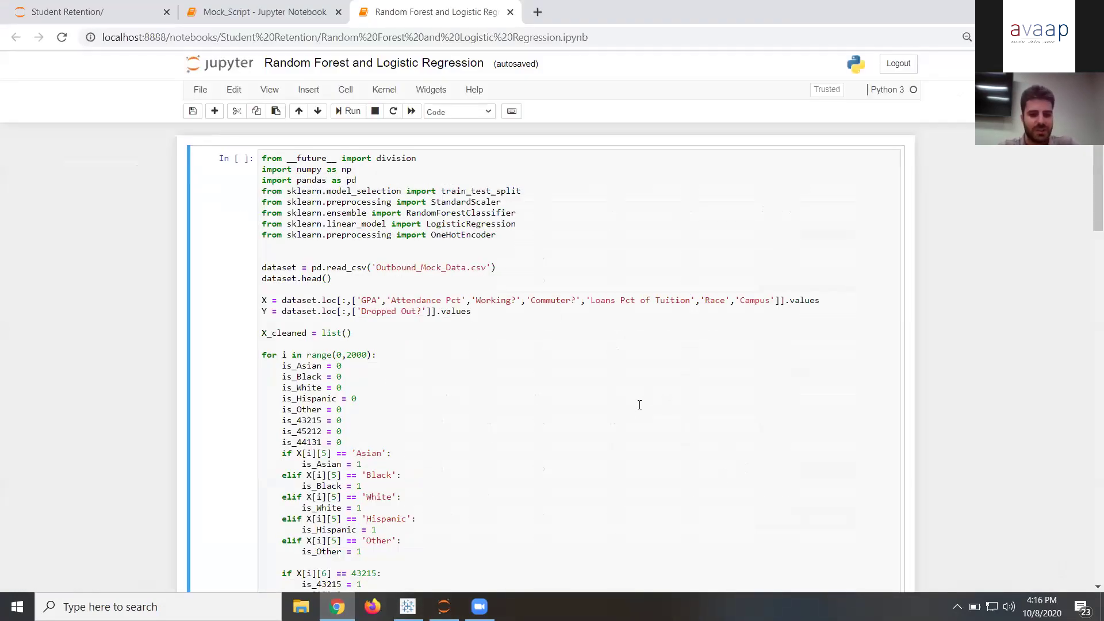
Examine the notebook's code, from the imports, dataset loading and feature selection to the printed accuracy results
{"action": "left_click", "coordinate": [611, 273]}
{"action": "scroll", "coordinate": [614, 278], "scroll_direction": "down", "scroll_amount": 6}
{"action": "scroll", "coordinate": [615, 281], "scroll_direction": "down", "scroll_amount": 20}
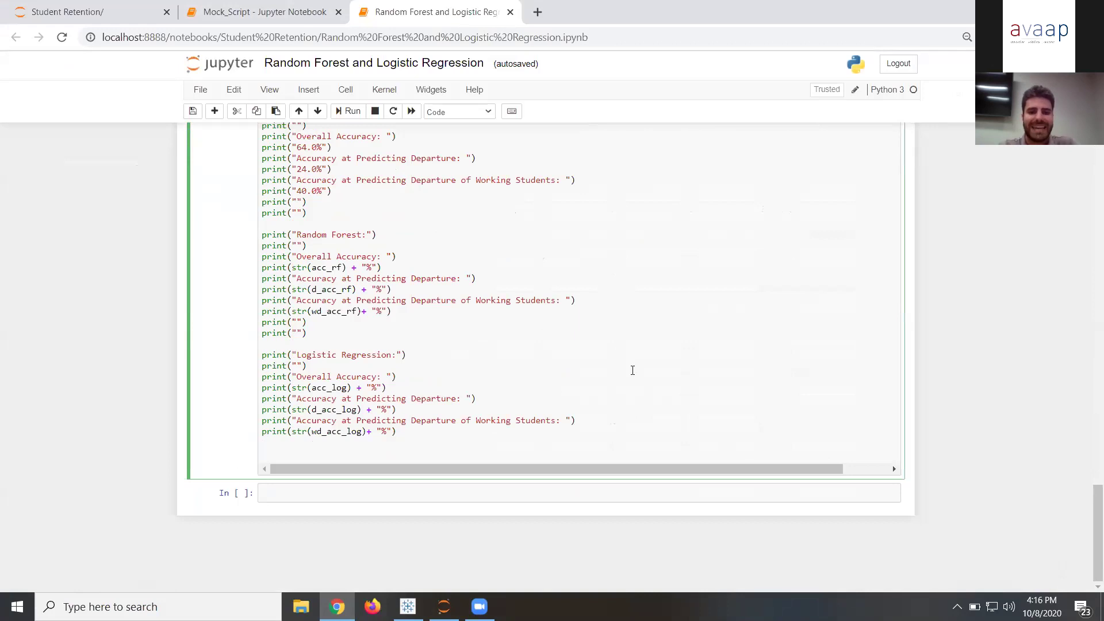
{"action": "scroll", "coordinate": [632, 371], "scroll_direction": "up", "scroll_amount": 10}
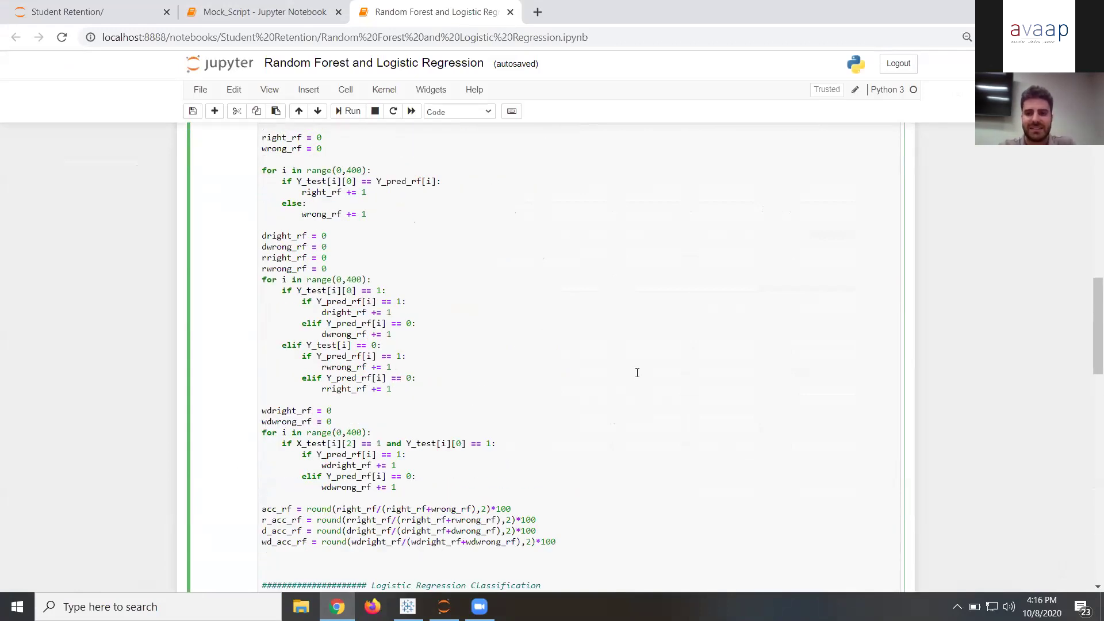
{"action": "scroll", "coordinate": [637, 373], "scroll_direction": "up", "scroll_amount": 10}
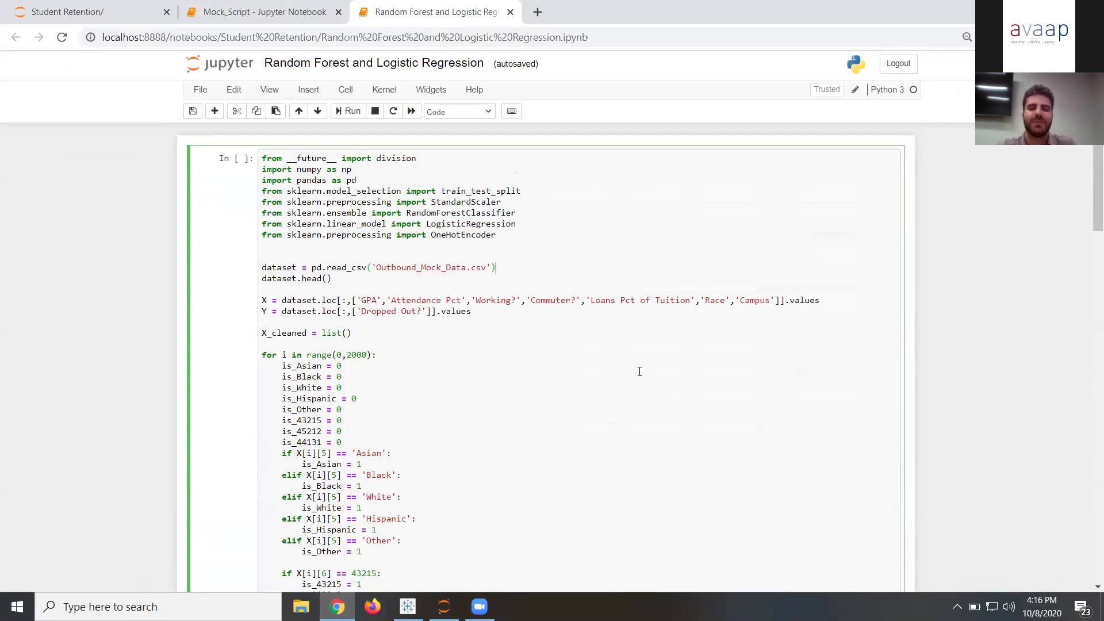
{"action": "scroll", "coordinate": [640, 371], "scroll_direction": "down", "scroll_amount": 1}
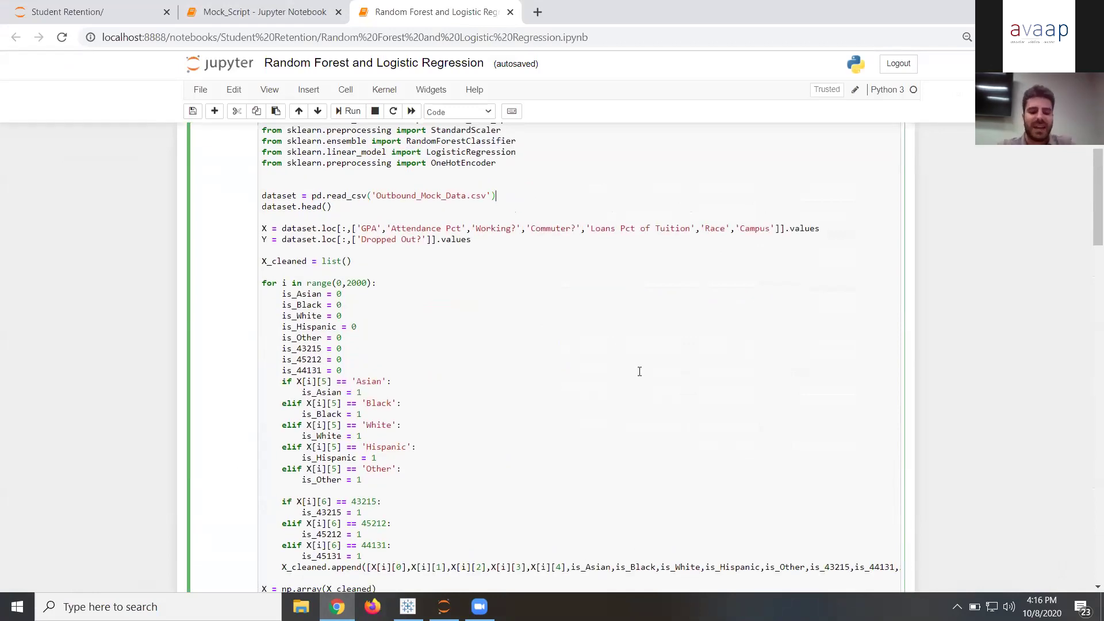
{"action": "scroll", "coordinate": [639, 371], "scroll_direction": "up", "scroll_amount": 1}
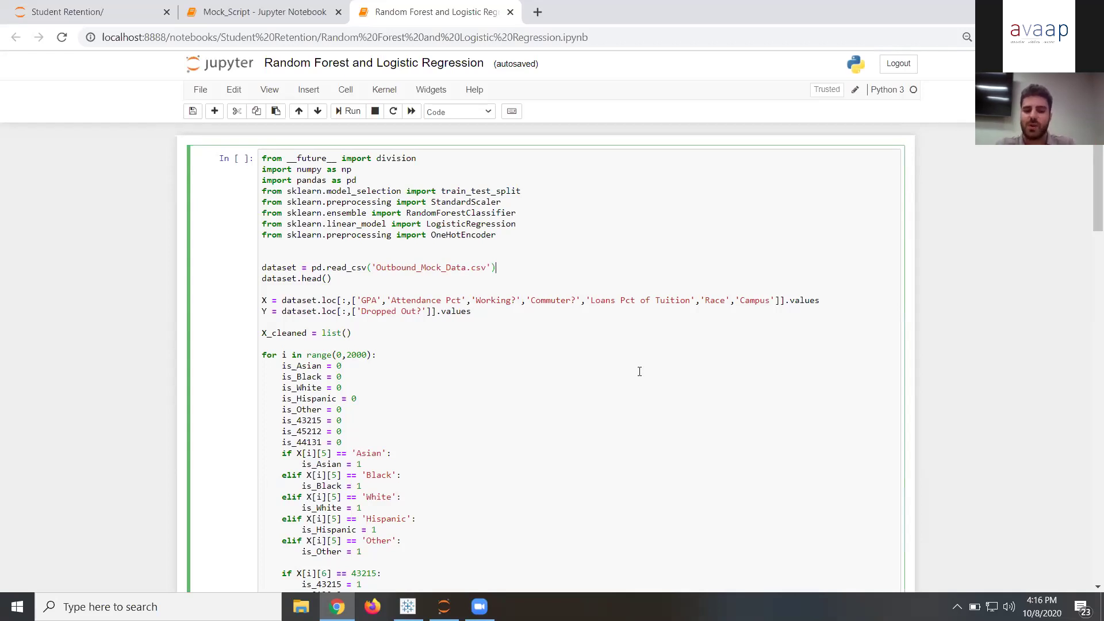
{"action": "scroll", "coordinate": [639, 371], "scroll_direction": "down", "scroll_amount": 1}
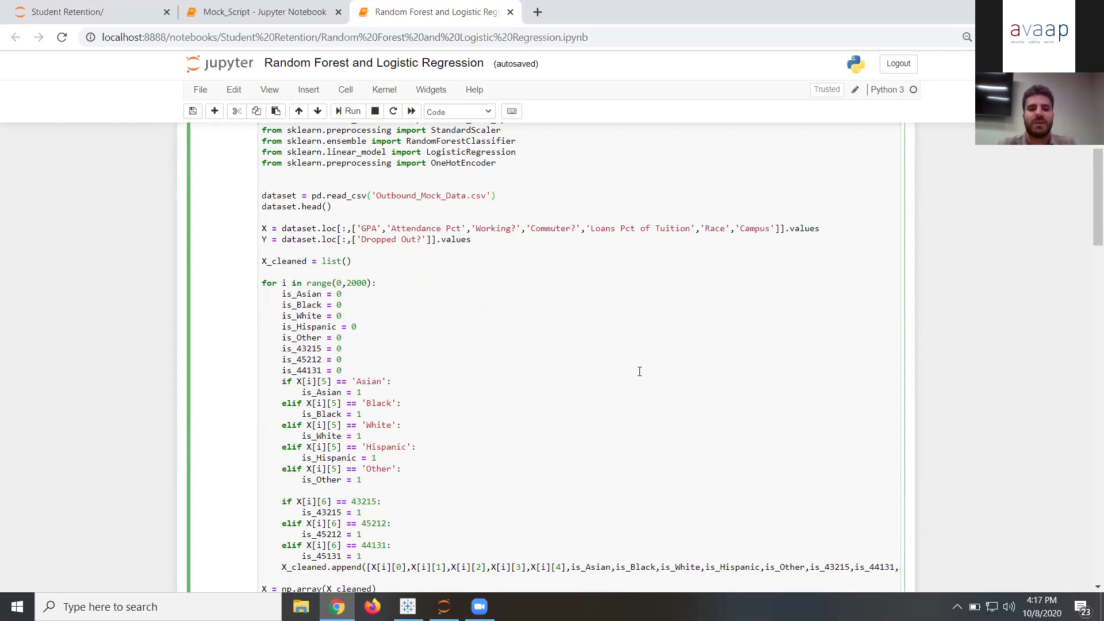
Run the model cell and compare the accuracies of Baseline Prediction, Random Forest and Logistic Regression
{"action": "scroll", "coordinate": [640, 371], "scroll_direction": "down", "scroll_amount": 5}
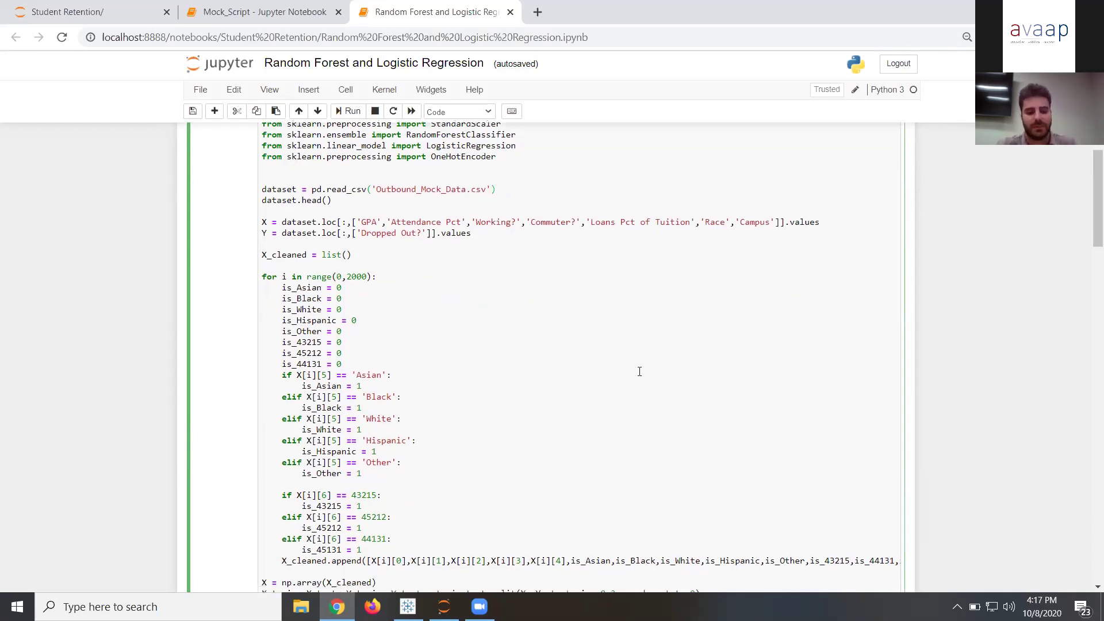
{"action": "key", "text": "Escape"}
{"action": "scroll", "coordinate": [640, 371], "scroll_direction": "down", "scroll_amount": 15}
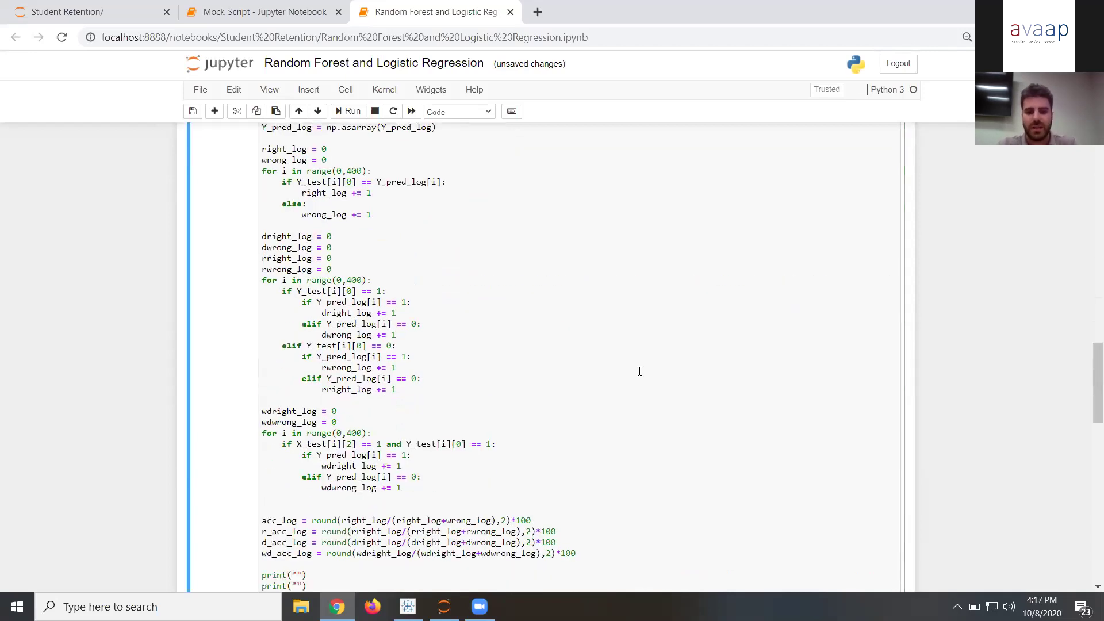
{"action": "scroll", "coordinate": [639, 375], "scroll_direction": "down", "scroll_amount": 2}
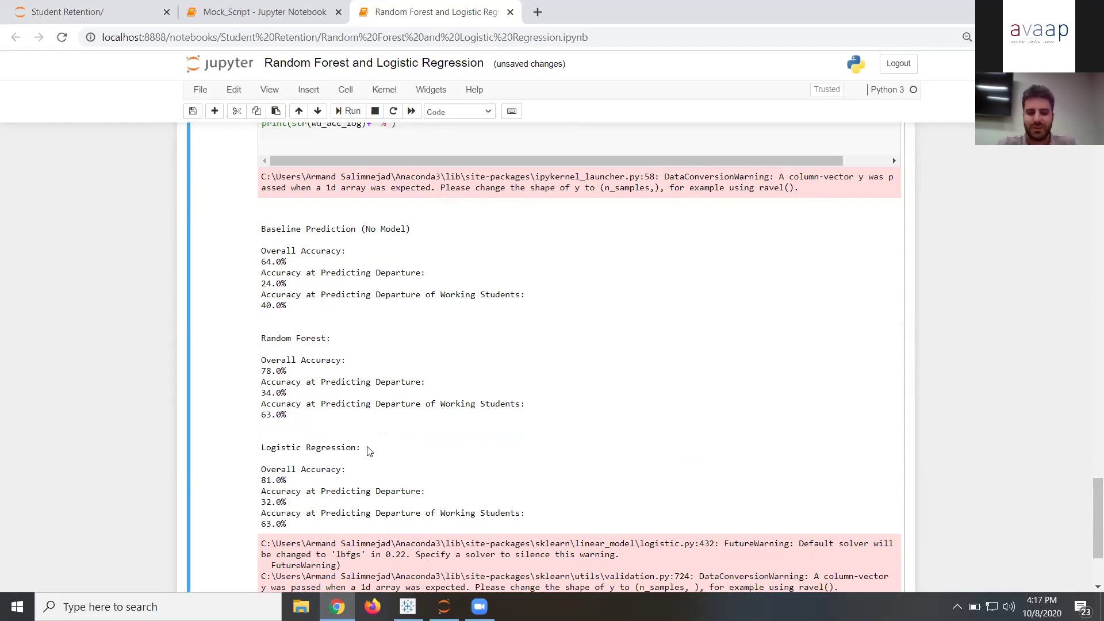
{"action": "scroll", "coordinate": [701, 439], "scroll_direction": "up", "scroll_amount": 6}
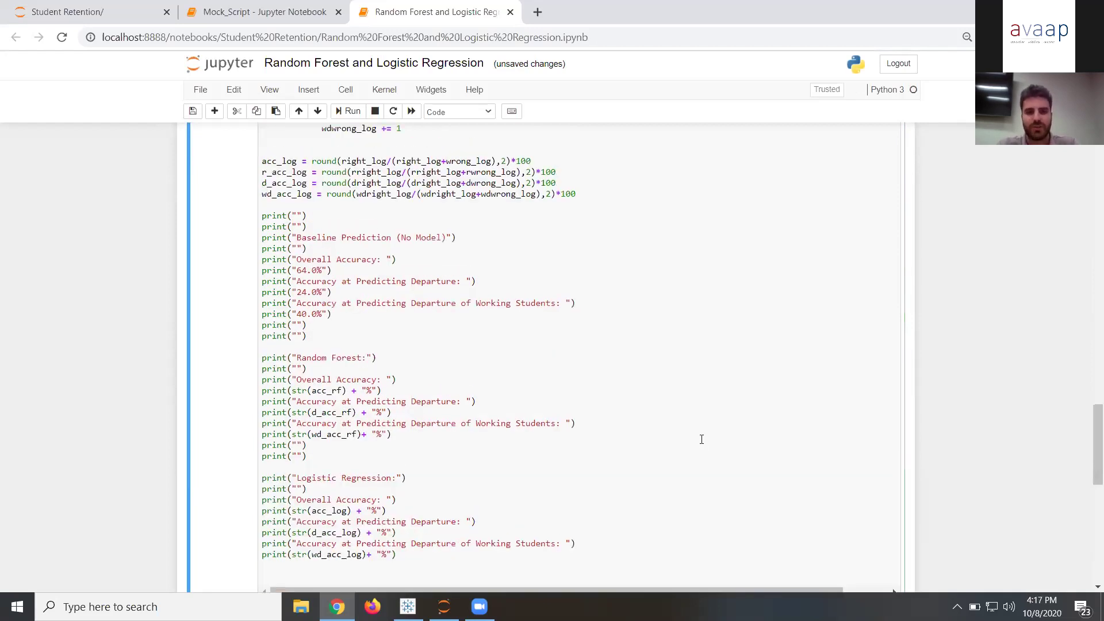
{"action": "scroll", "coordinate": [702, 439], "scroll_direction": "down", "scroll_amount": 6}
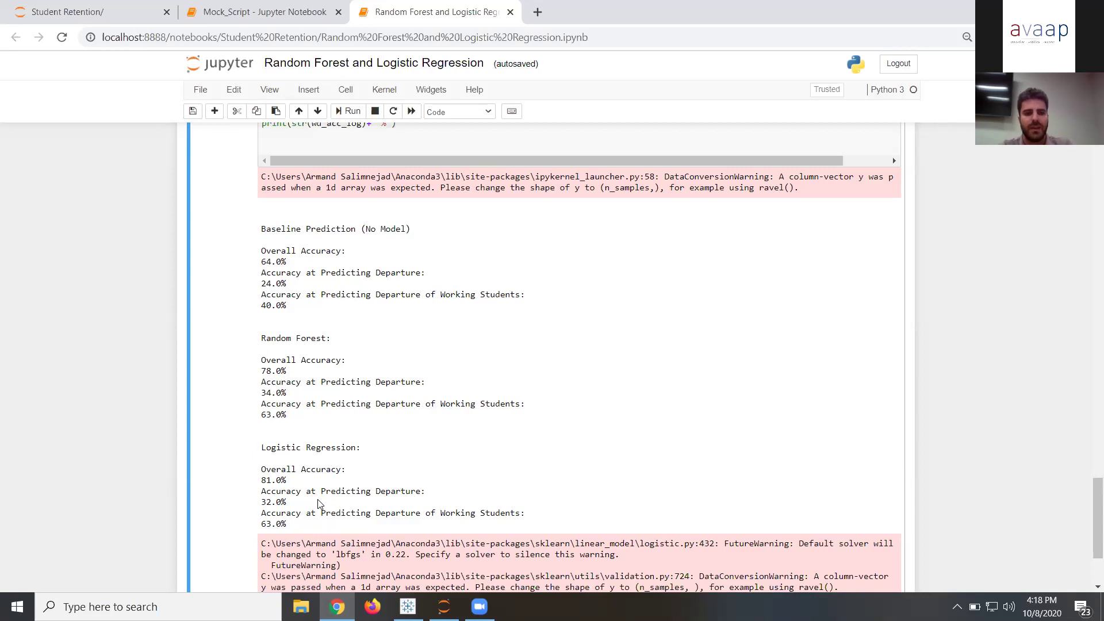
Open the Mock_Script notebook and examine how it generates the GPA, status, working, attendance, commuter, loans and race data
{"action": "left_click", "coordinate": [239, 14]}
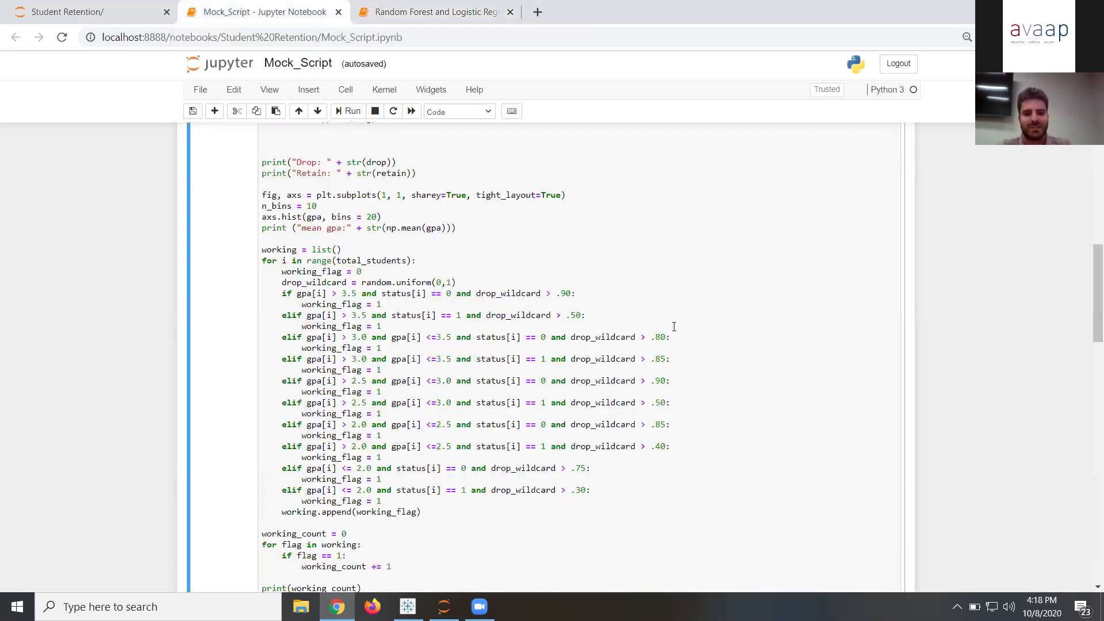
{"action": "scroll", "coordinate": [683, 304], "scroll_direction": "up", "scroll_amount": 10}
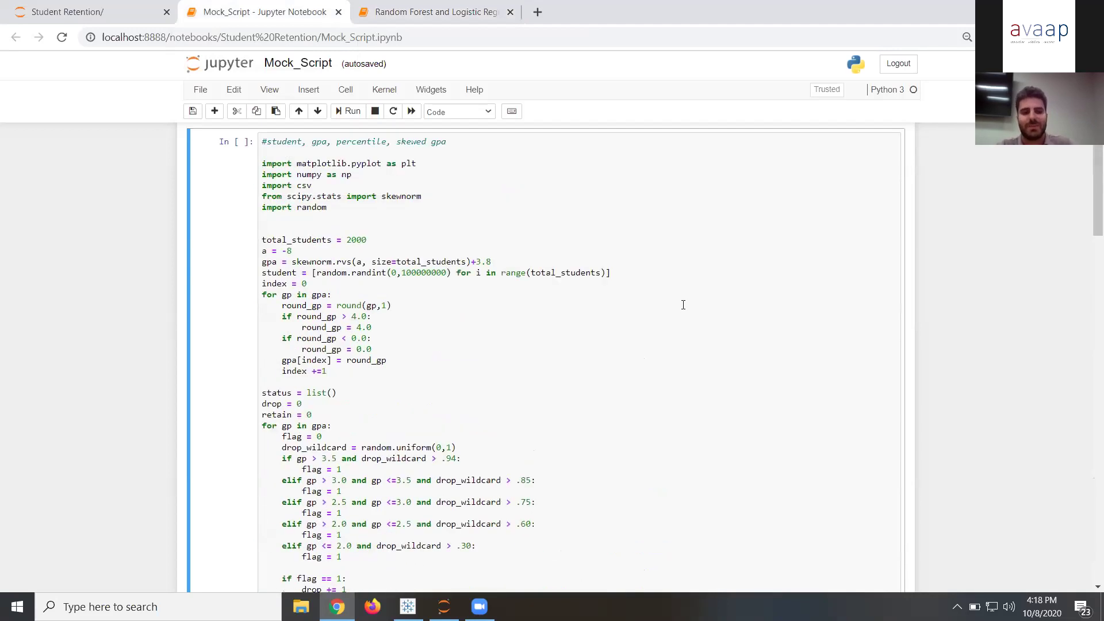
{"action": "scroll", "coordinate": [683, 323], "scroll_direction": "down", "scroll_amount": 10}
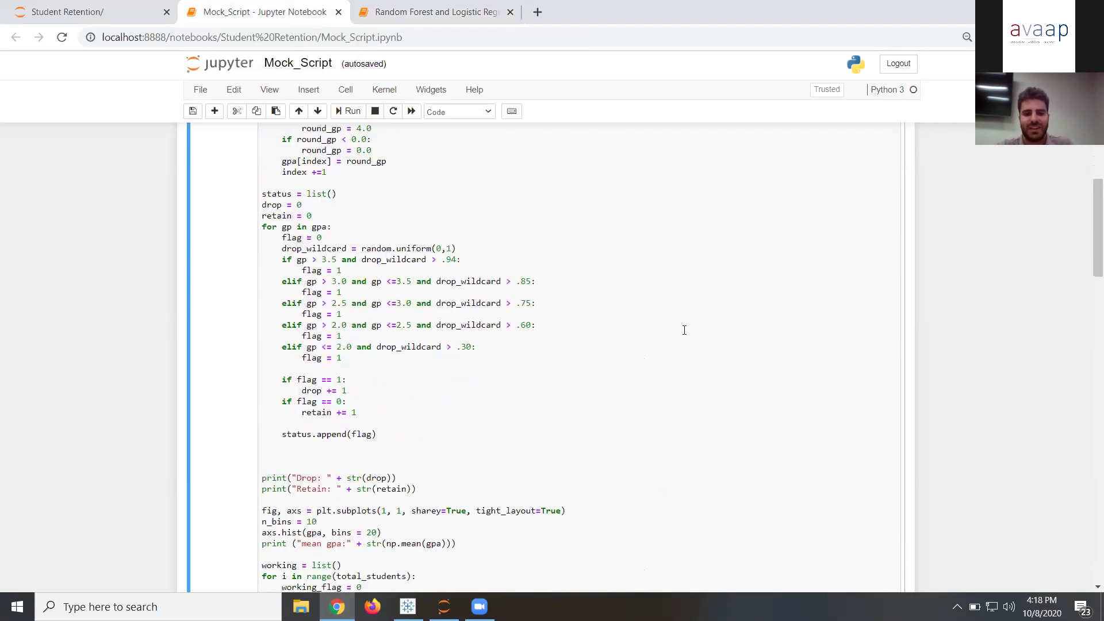
{"action": "scroll", "coordinate": [684, 330], "scroll_direction": "down", "scroll_amount": 6}
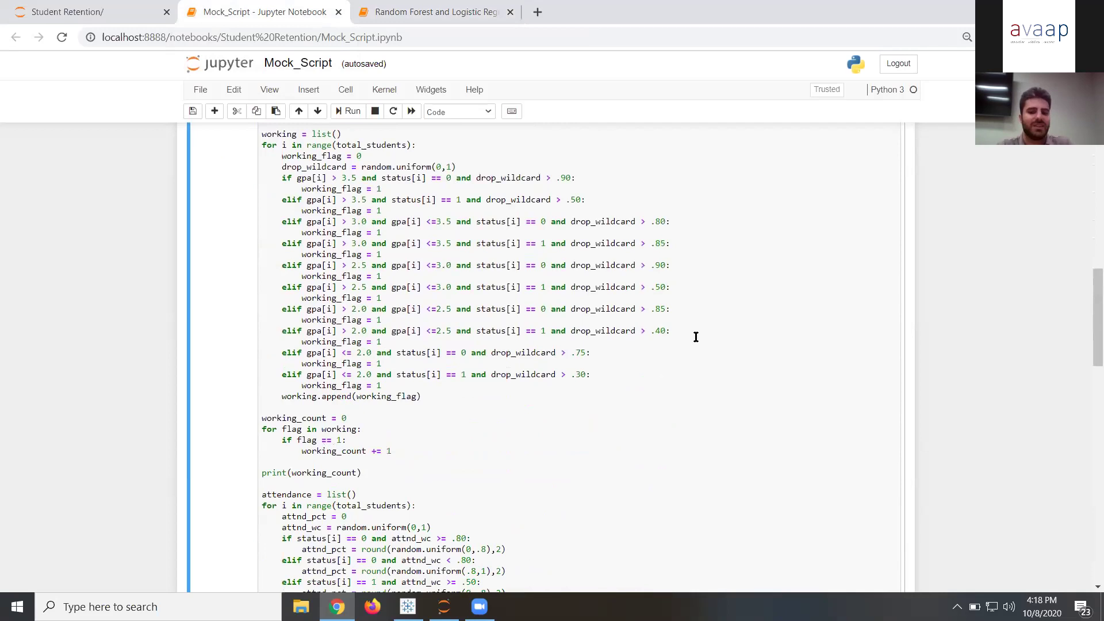
{"action": "scroll", "coordinate": [700, 341], "scroll_direction": "down", "scroll_amount": 8}
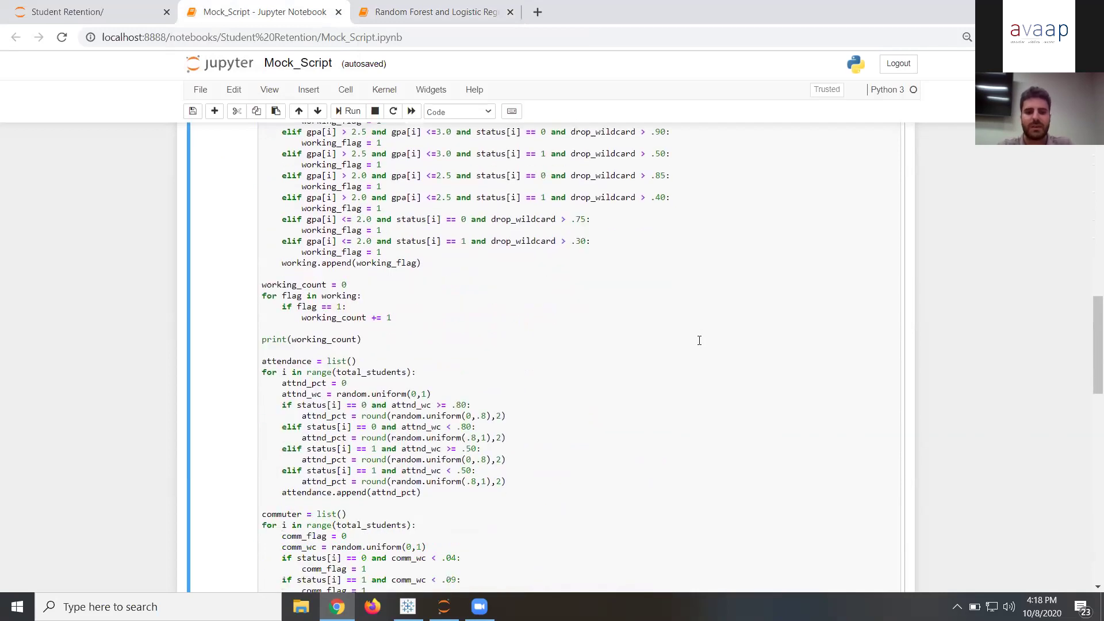
{"action": "scroll", "coordinate": [704, 343], "scroll_direction": "down", "scroll_amount": 3}
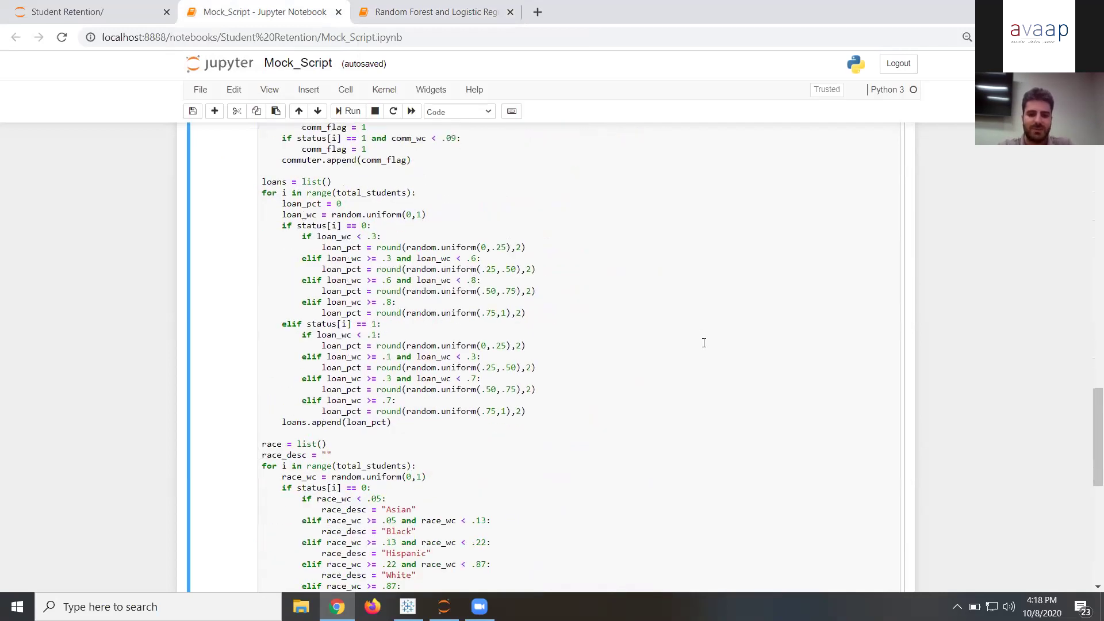
{"action": "scroll", "coordinate": [703, 343], "scroll_direction": "down", "scroll_amount": 10}
Run the Mock_Script cell to generate the mock student data and view the GPA histogram
{"action": "left_click", "coordinate": [738, 312]}
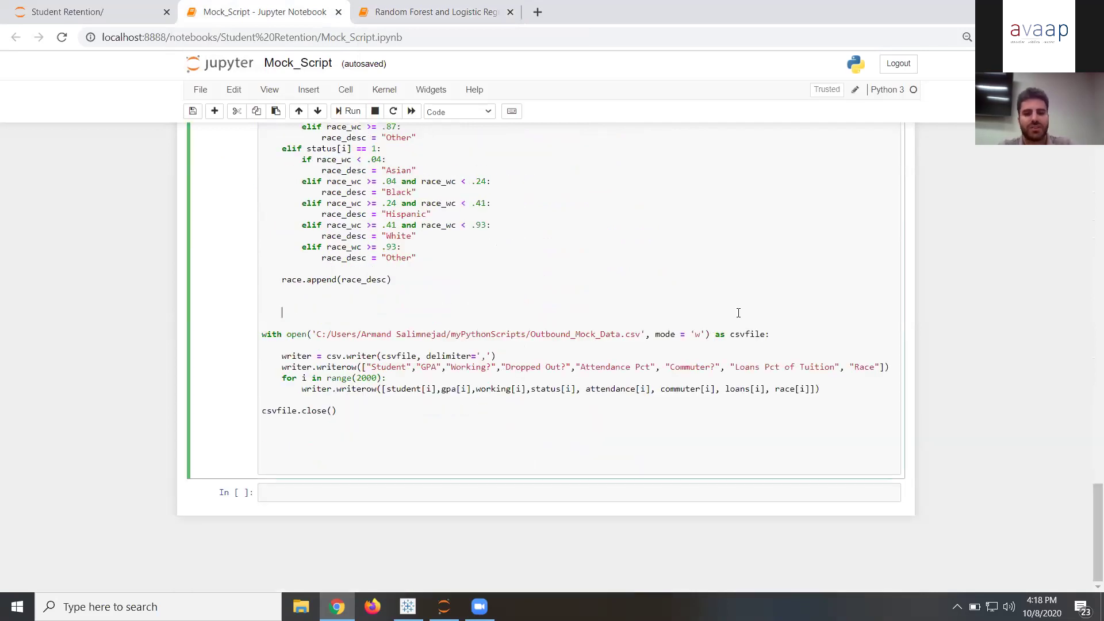
{"action": "key", "text": "ctrl+Return"}
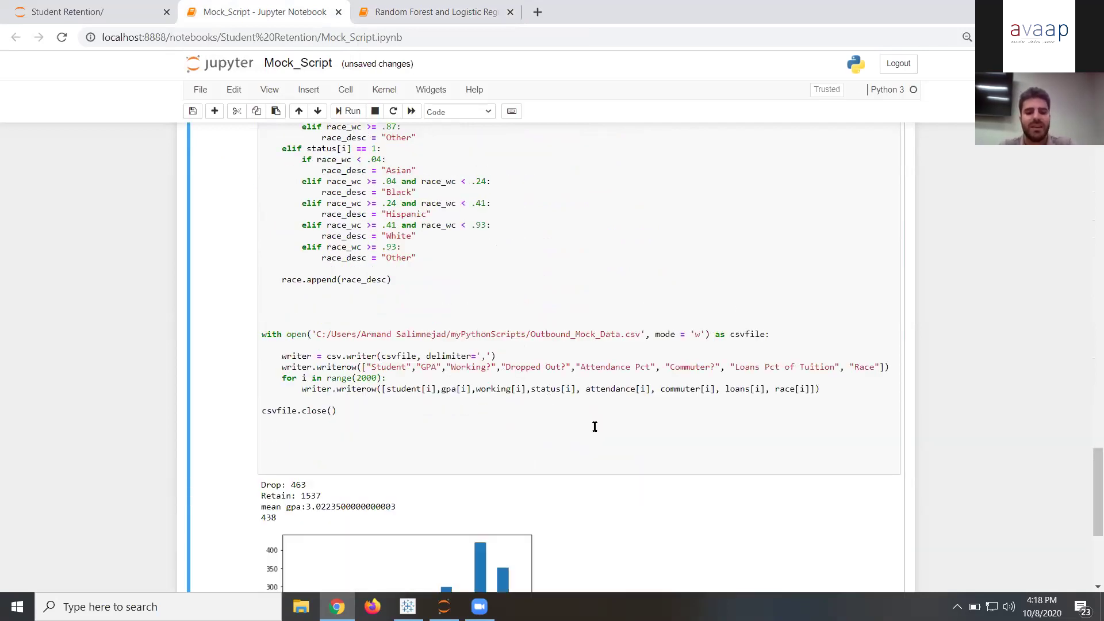
{"action": "scroll", "coordinate": [623, 447], "scroll_direction": "down", "scroll_amount": 3}
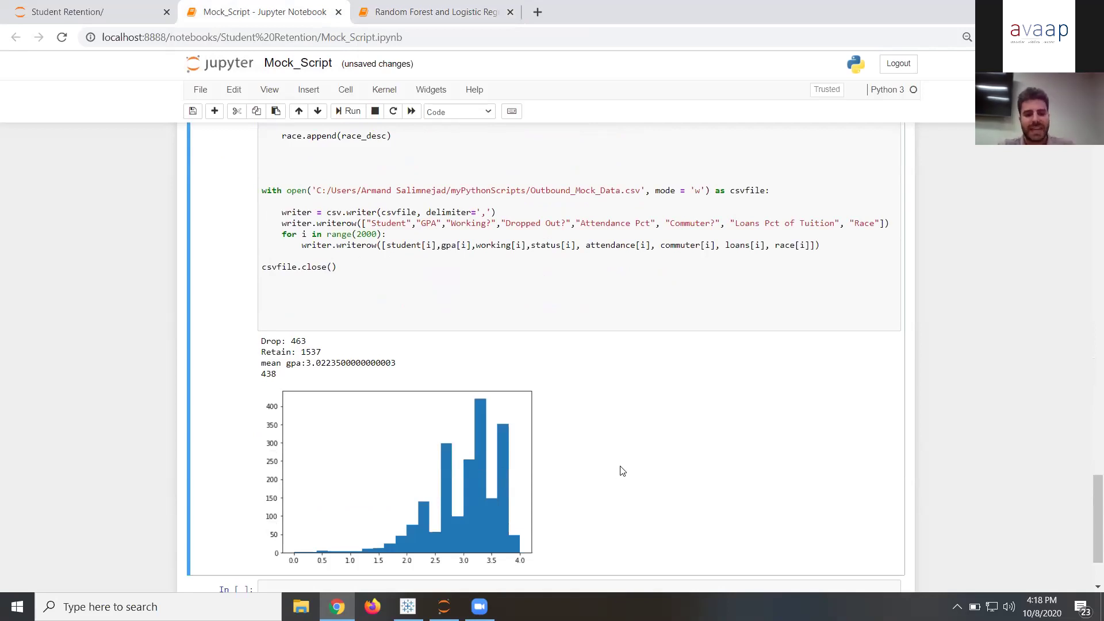
Switch back to the Campus Demographics dashboard in Tableau and include retained students in Retention Status again
{"action": "mouse_move", "coordinate": [407, 607]}
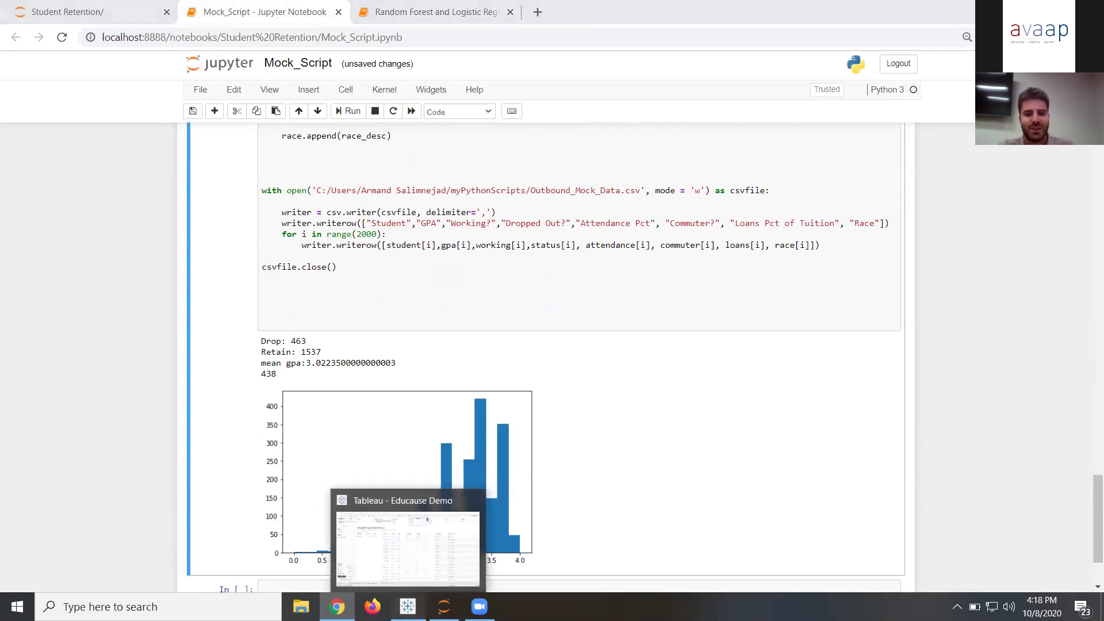
{"action": "left_click", "coordinate": [382, 552]}
{"action": "left_click", "coordinate": [141, 568]}
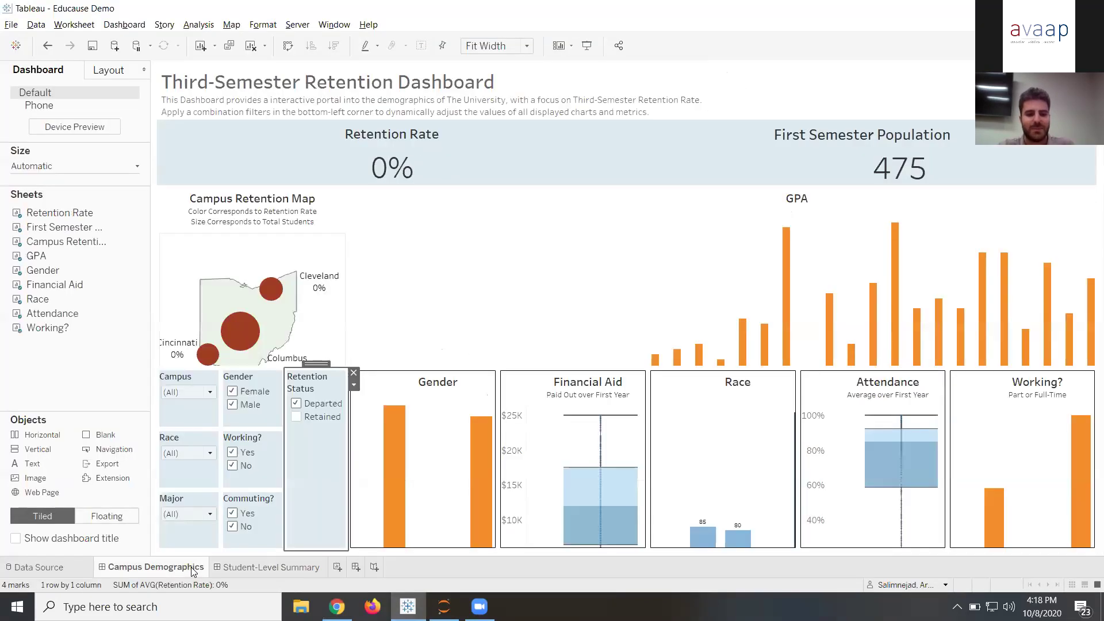
{"action": "left_click", "coordinate": [295, 418]}
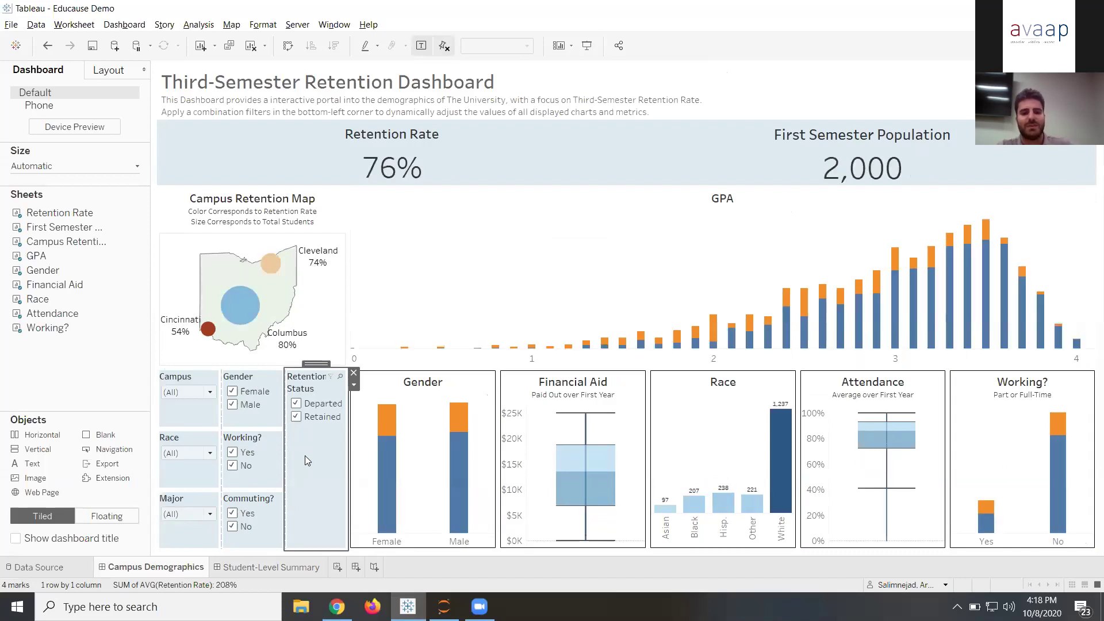